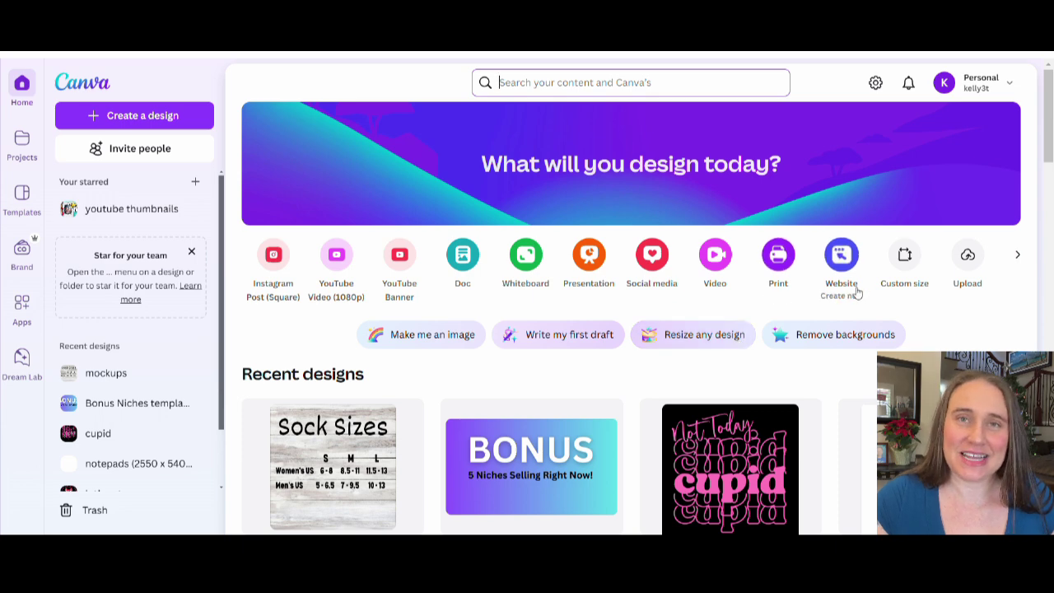
# Create a blank 4500 × 5400 px custom-size design and set its page background to black
pyautogui.click(906, 274)
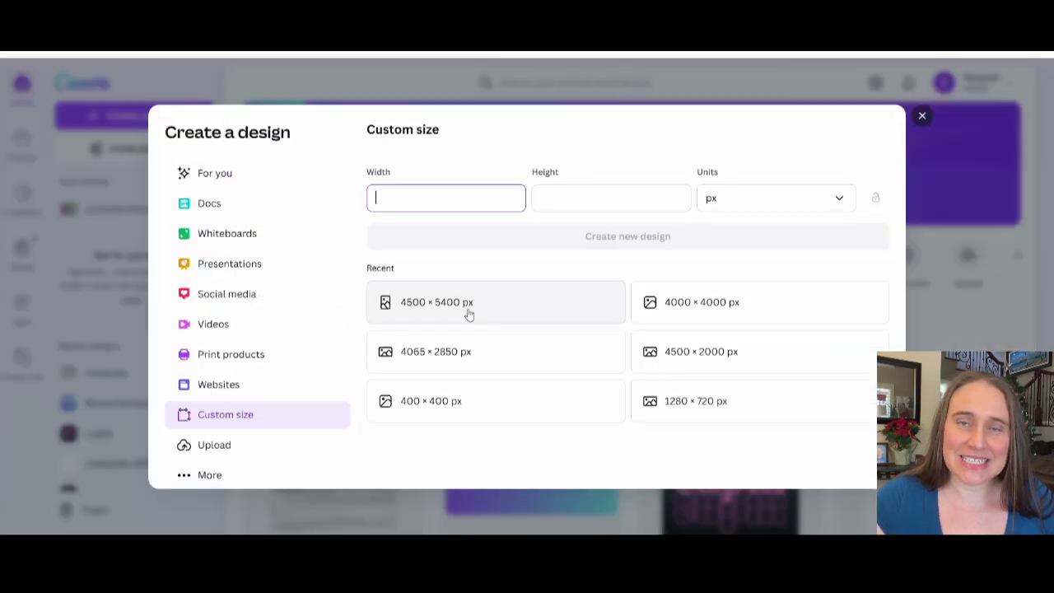
pyautogui.click(468, 314)
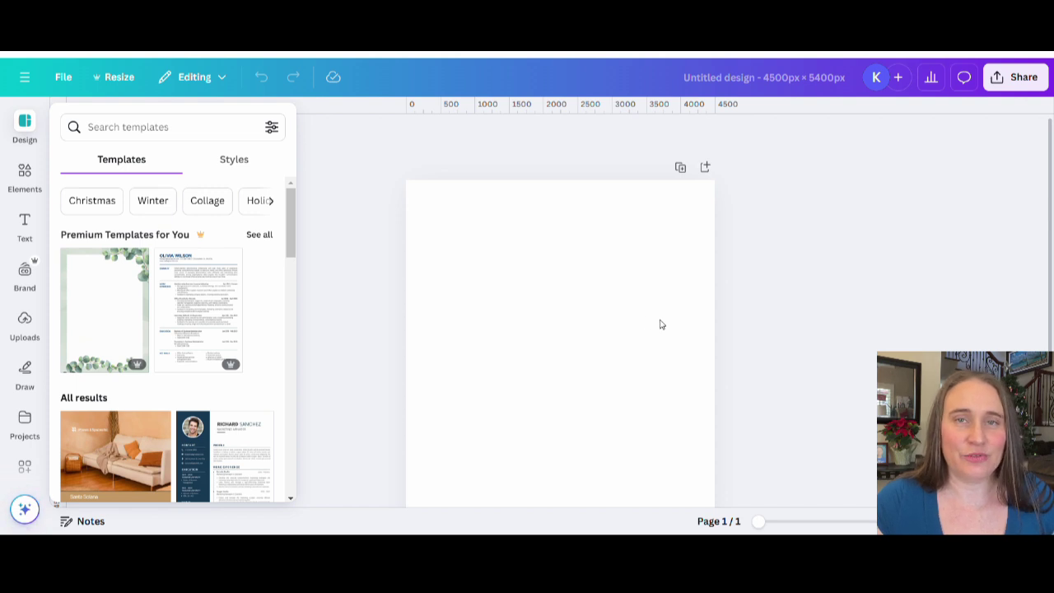
pyautogui.click(571, 316)
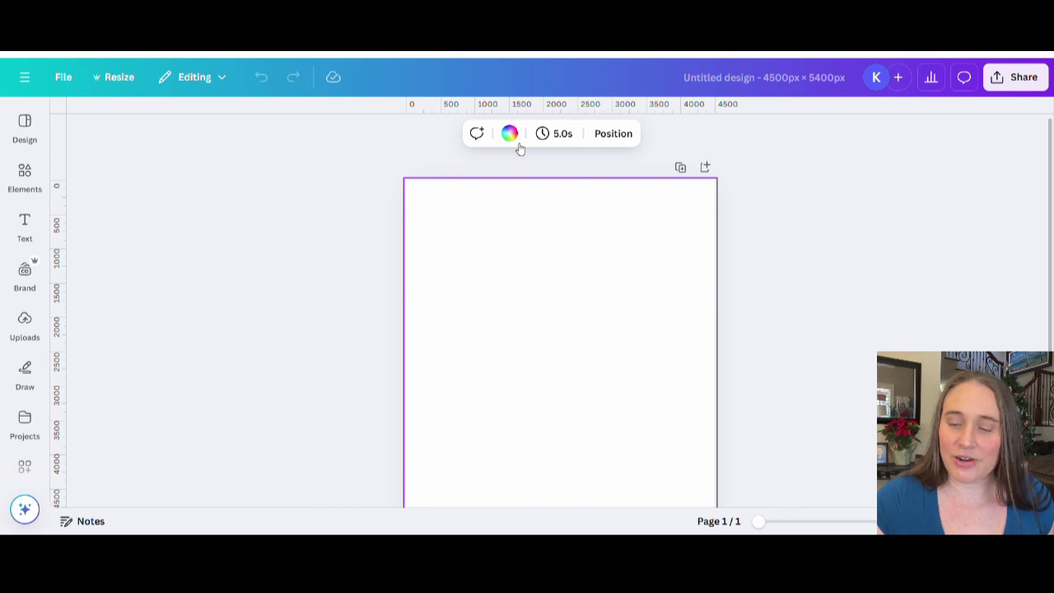
pyautogui.click(510, 134)
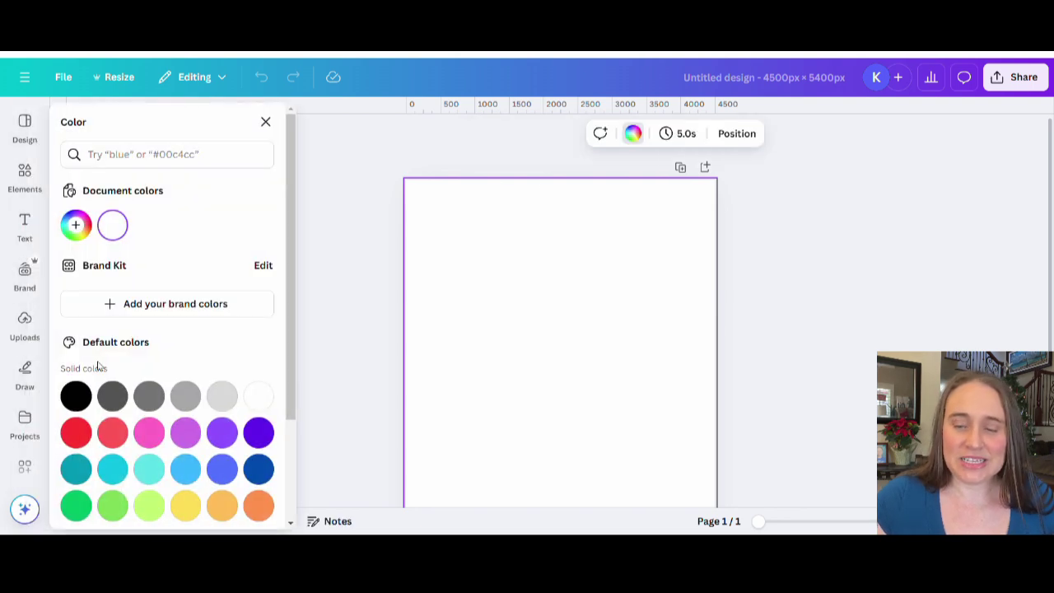
pyautogui.click(76, 397)
pyautogui.click(773, 286)
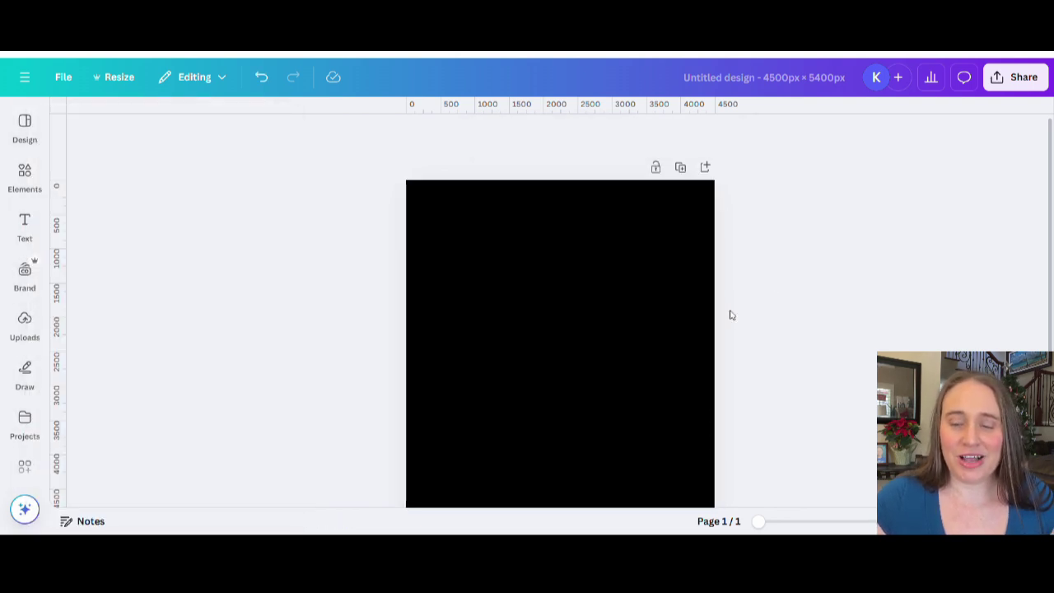
pyautogui.scroll(-1, 692, 298)
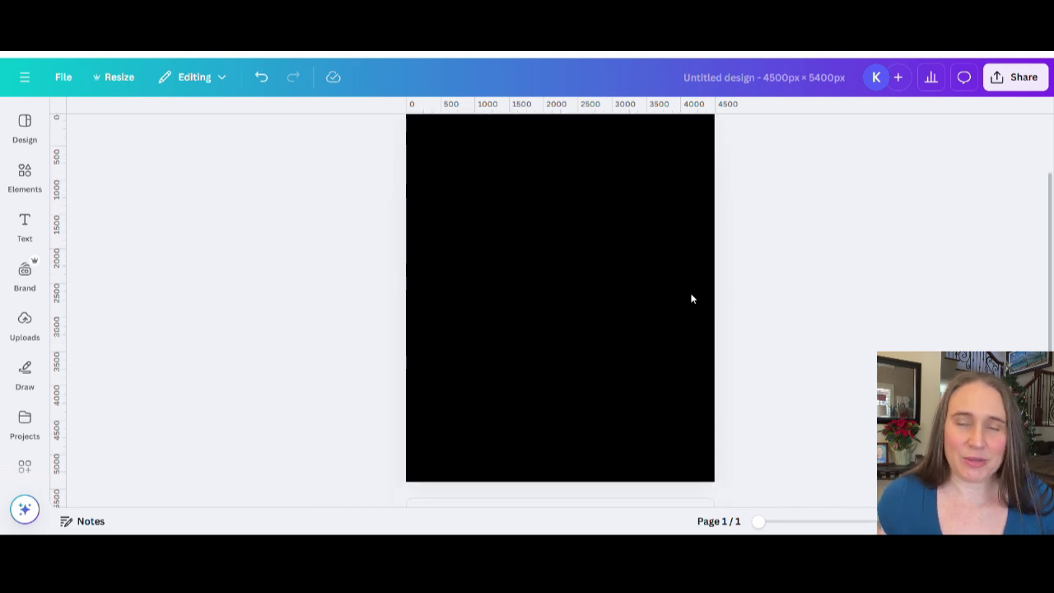
pyautogui.scroll(1, 770, 294)
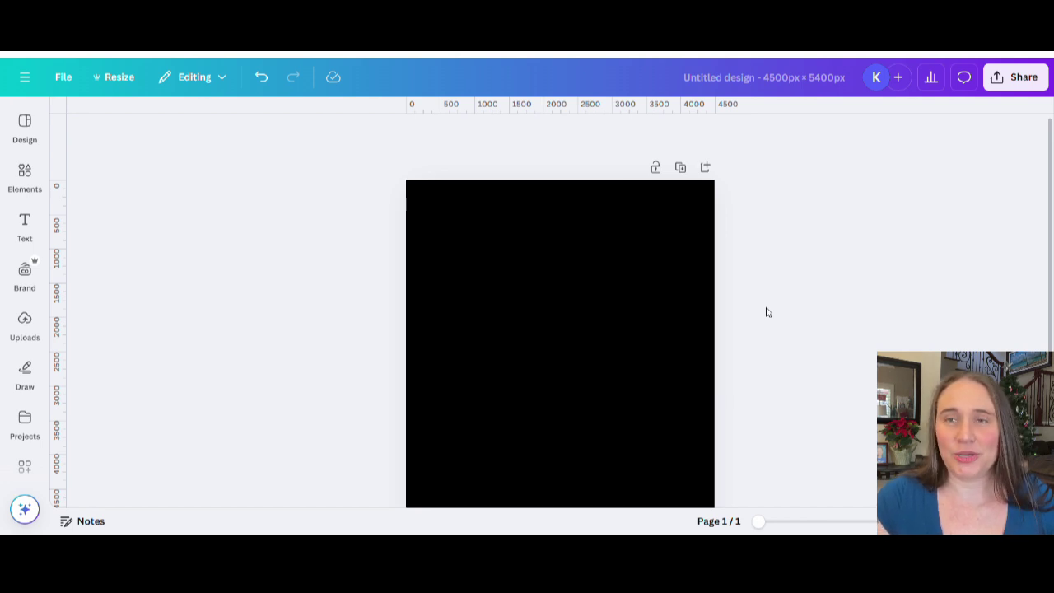
pyautogui.scroll(-1, 786, 294)
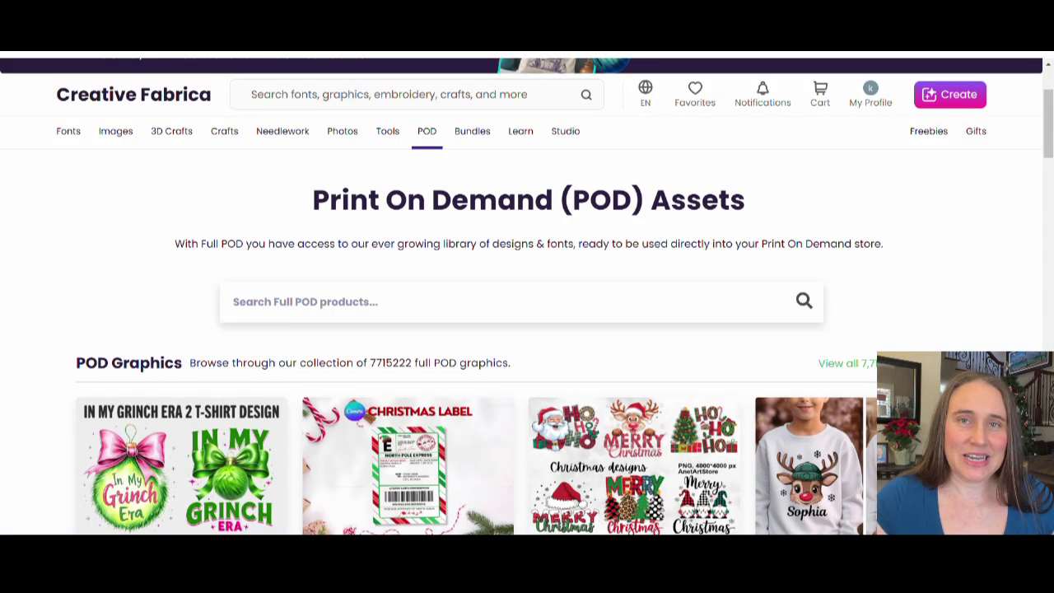
# Switch to Creative Fabrica's Print On Demand assets page and search the full POD products for "mardi gras"
pyautogui.scroll(3, 834, 97)
pyautogui.scroll(1, 832, 97)
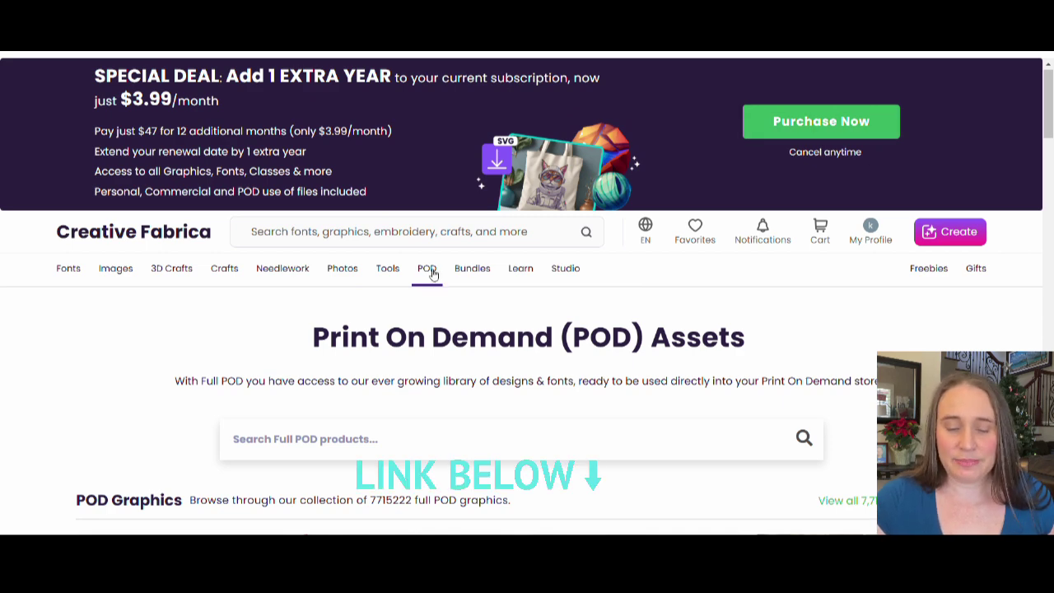
pyautogui.scroll(-3, 757, 358)
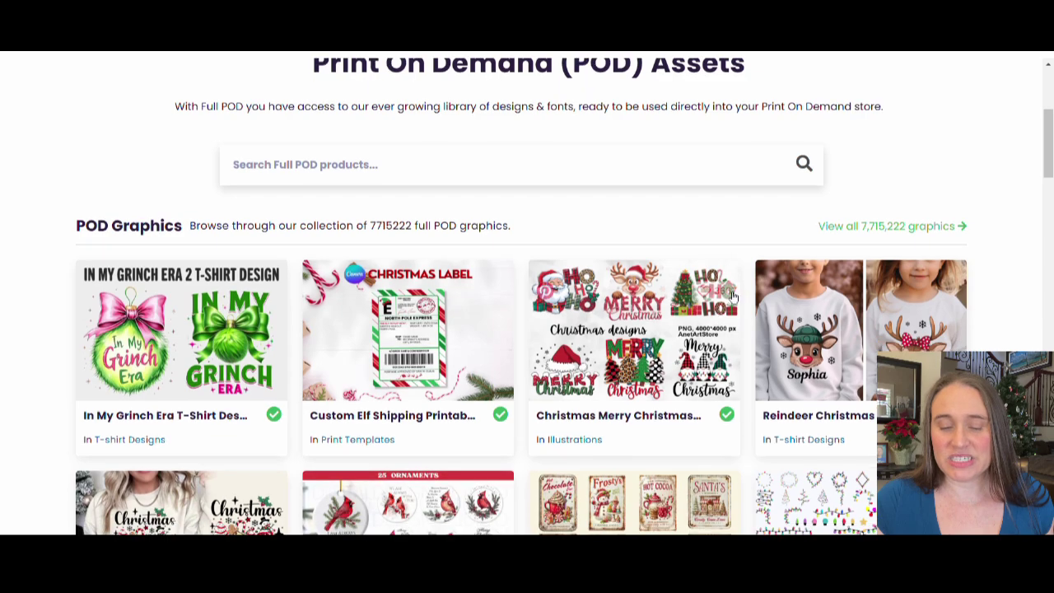
pyautogui.scroll(-3, 764, 215)
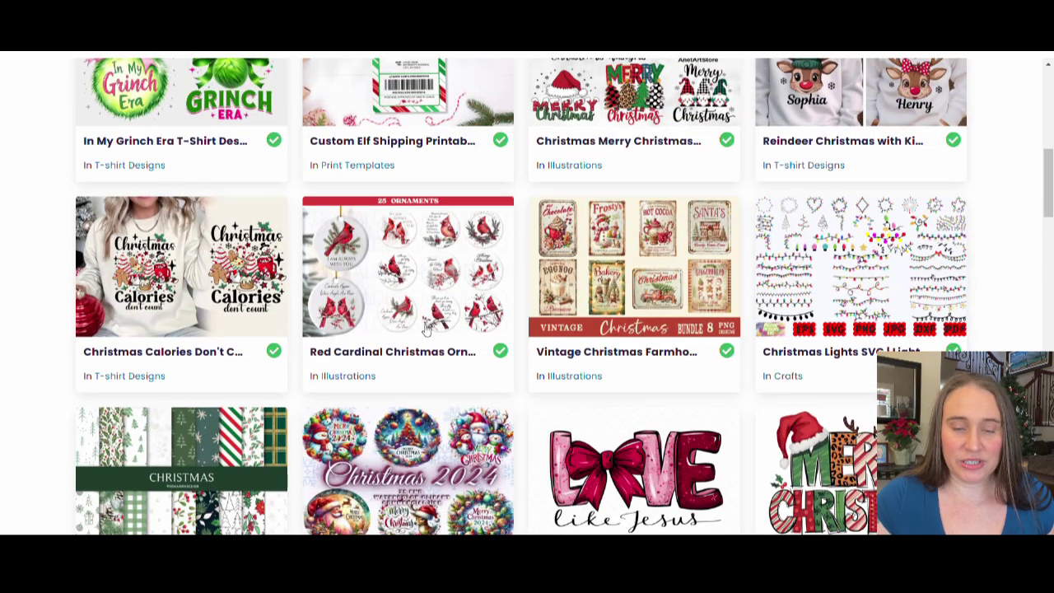
pyautogui.scroll(-2, 429, 334)
pyautogui.scroll(5, 444, 350)
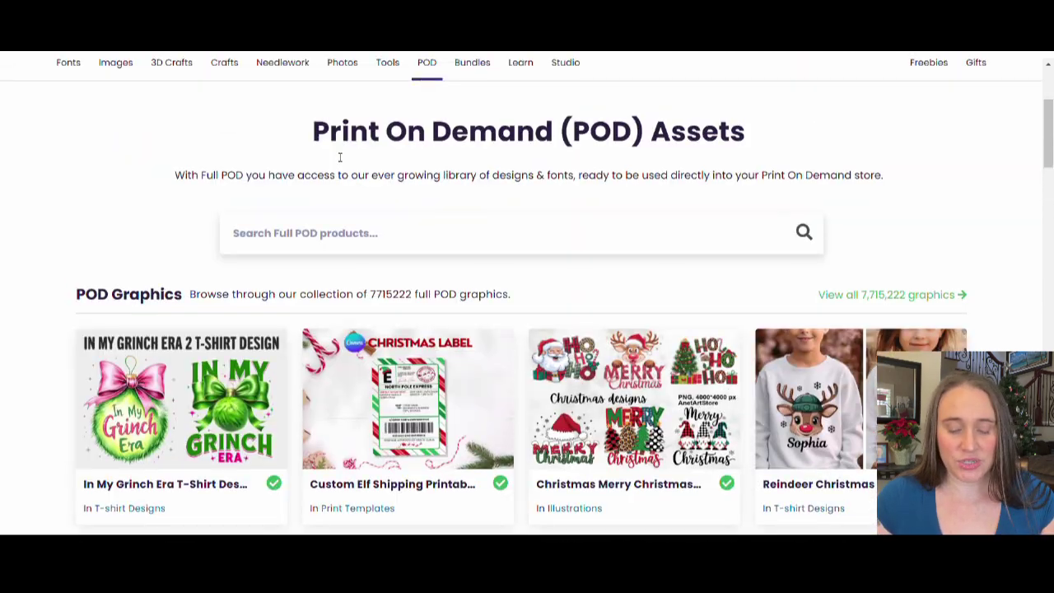
pyautogui.click(265, 238)
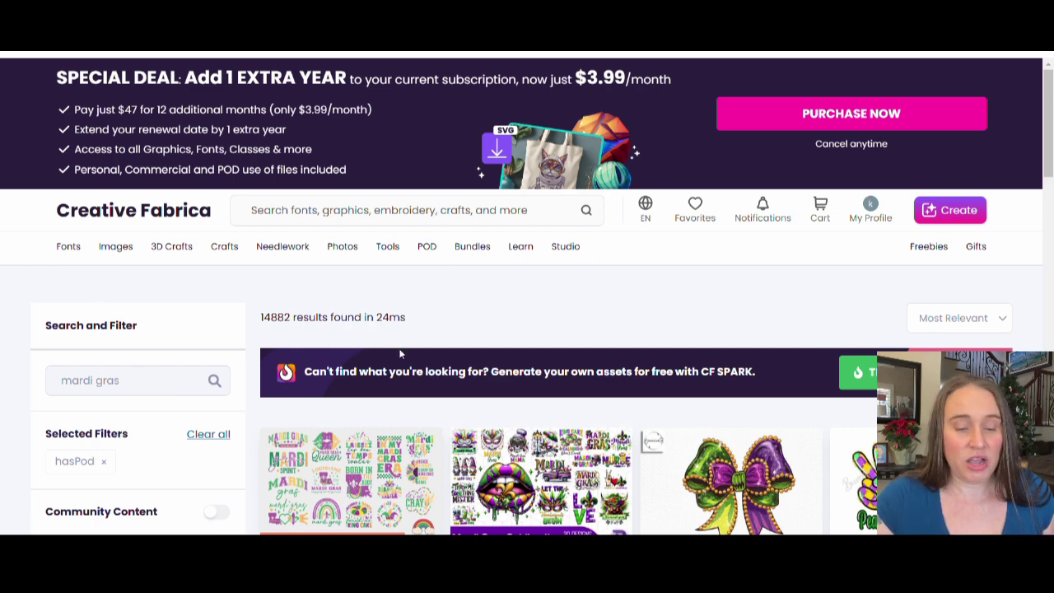
# Browse the Print On Demand Mardi Gras results and open the Crawfish Mardi Gras Watercolor Clipart product page
pyautogui.scroll(-2, 401, 353)
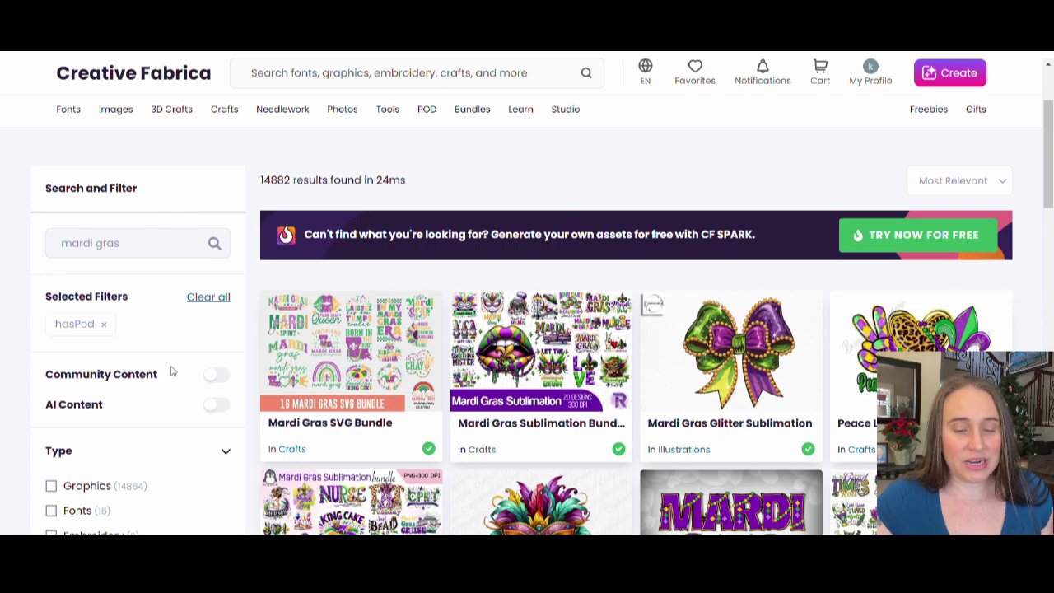
pyautogui.scroll(-10, 172, 371)
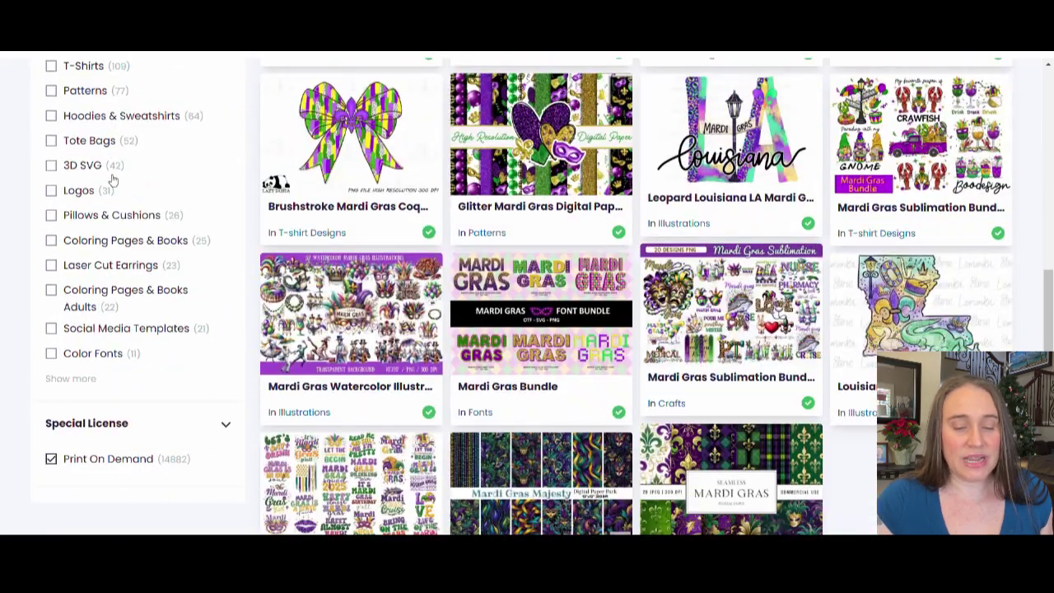
pyautogui.scroll(-1, 113, 179)
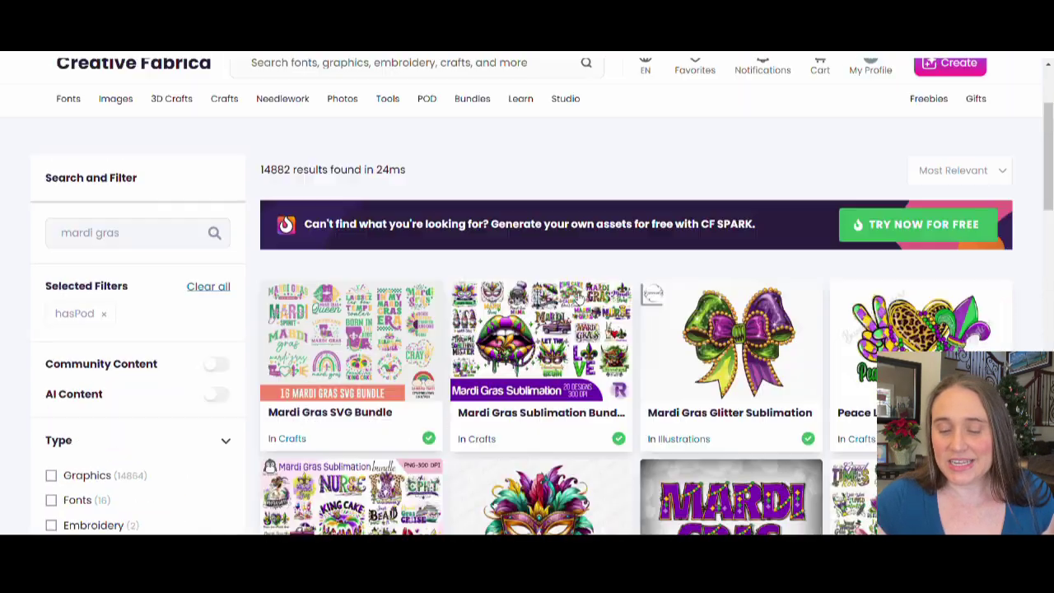
pyautogui.scroll(2, 580, 295)
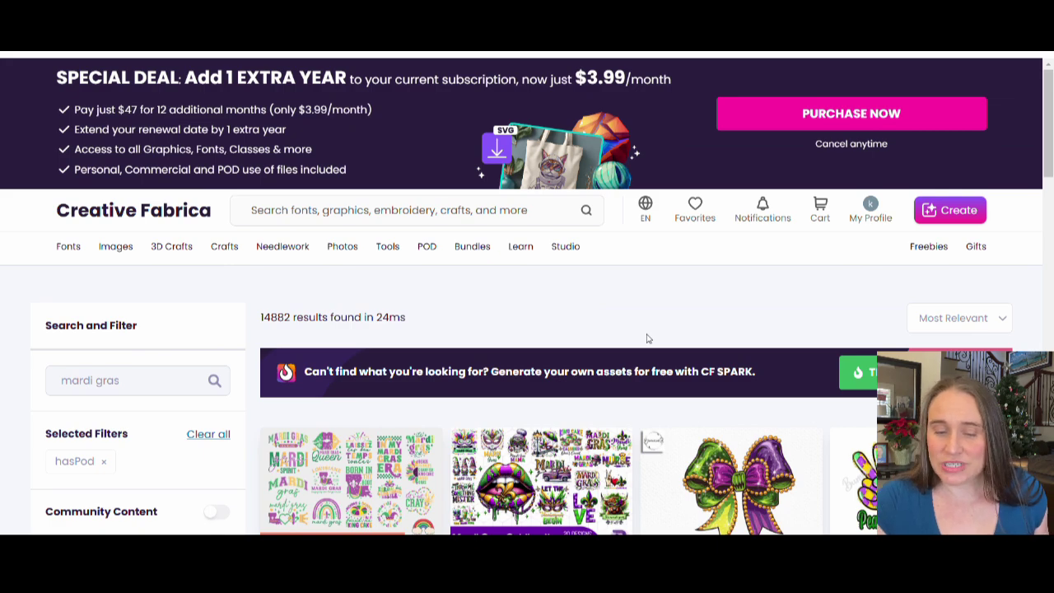
pyautogui.scroll(-4, 423, 338)
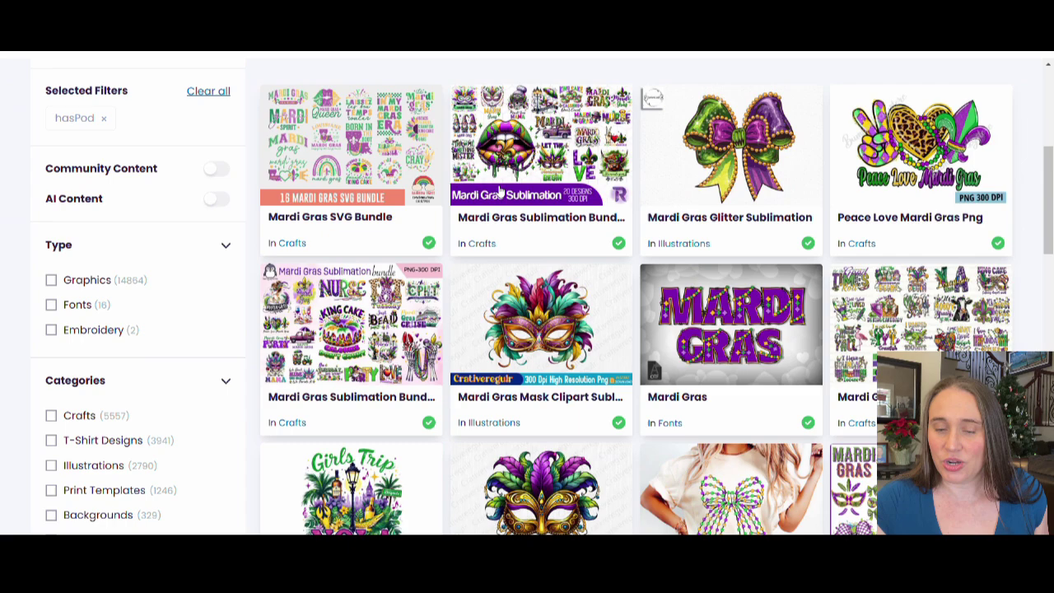
pyautogui.scroll(-3, 906, 169)
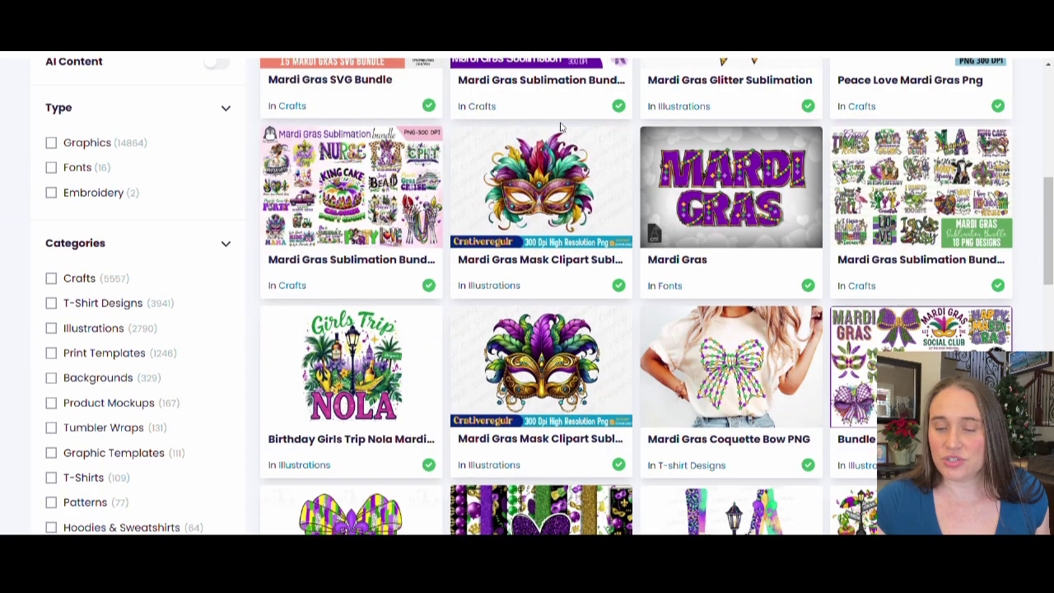
pyautogui.scroll(-2, 609, 185)
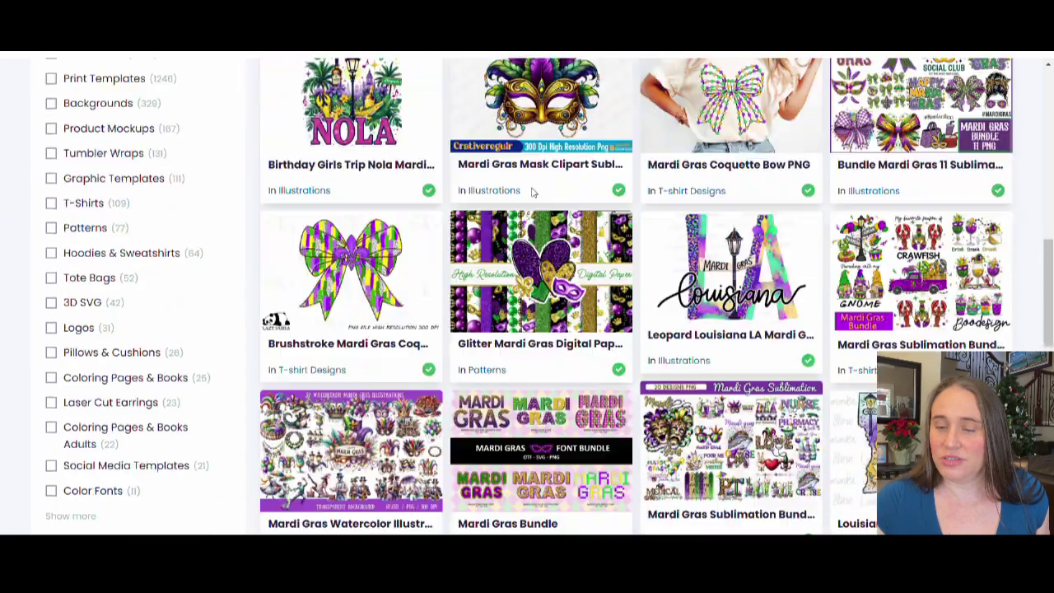
pyautogui.scroll(-2, 467, 186)
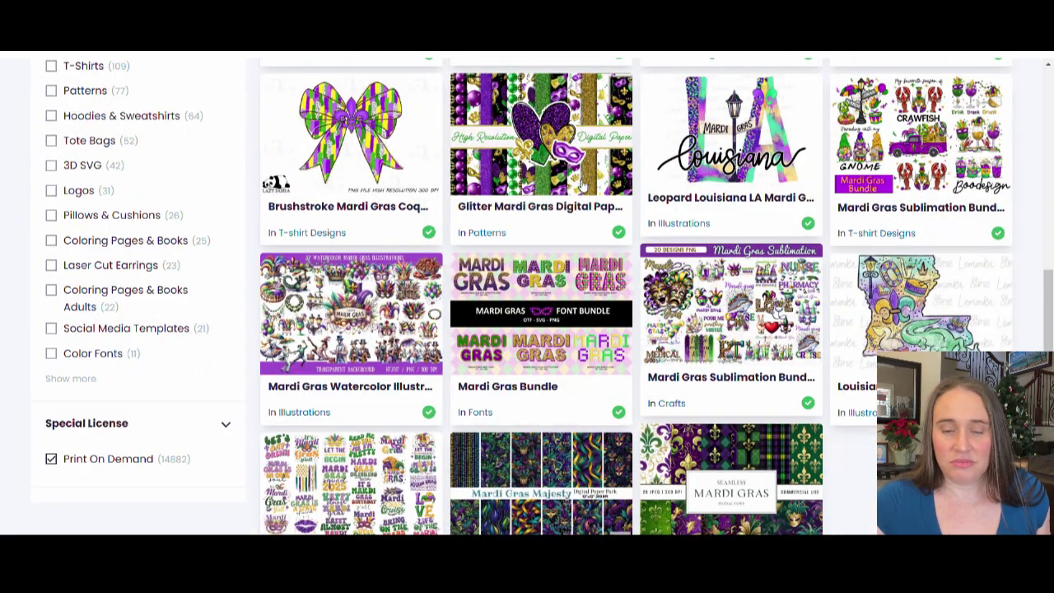
pyautogui.scroll(-3, 334, 212)
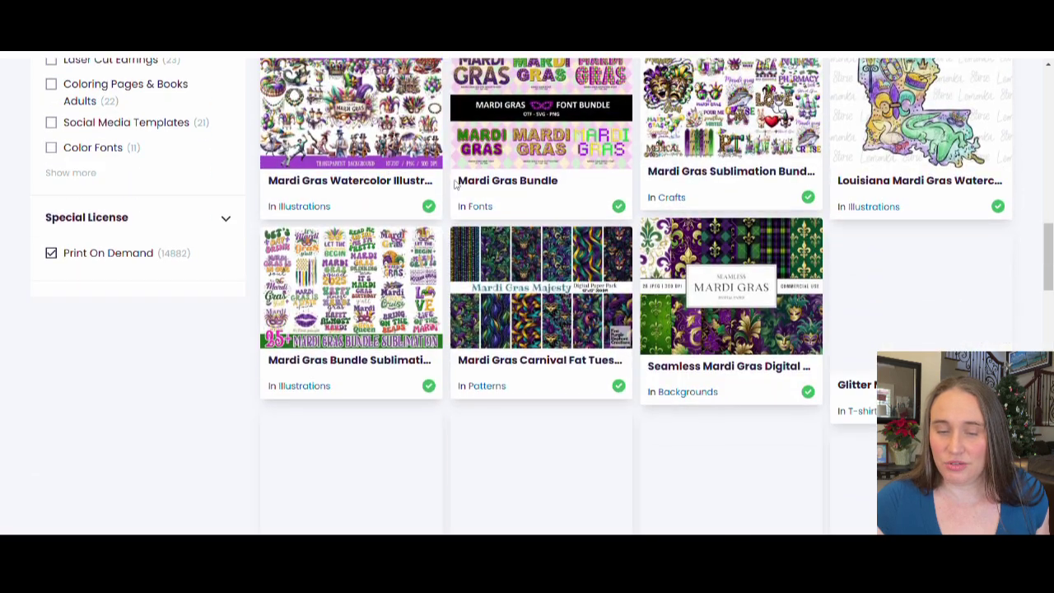
pyautogui.scroll(-3, 702, 175)
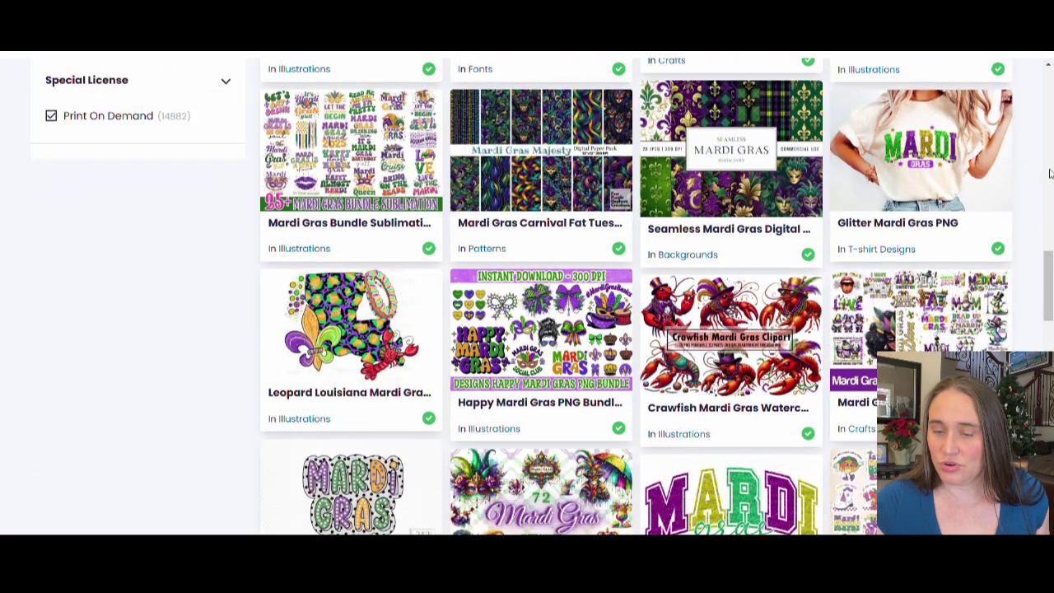
pyautogui.scroll(-1, 702, 171)
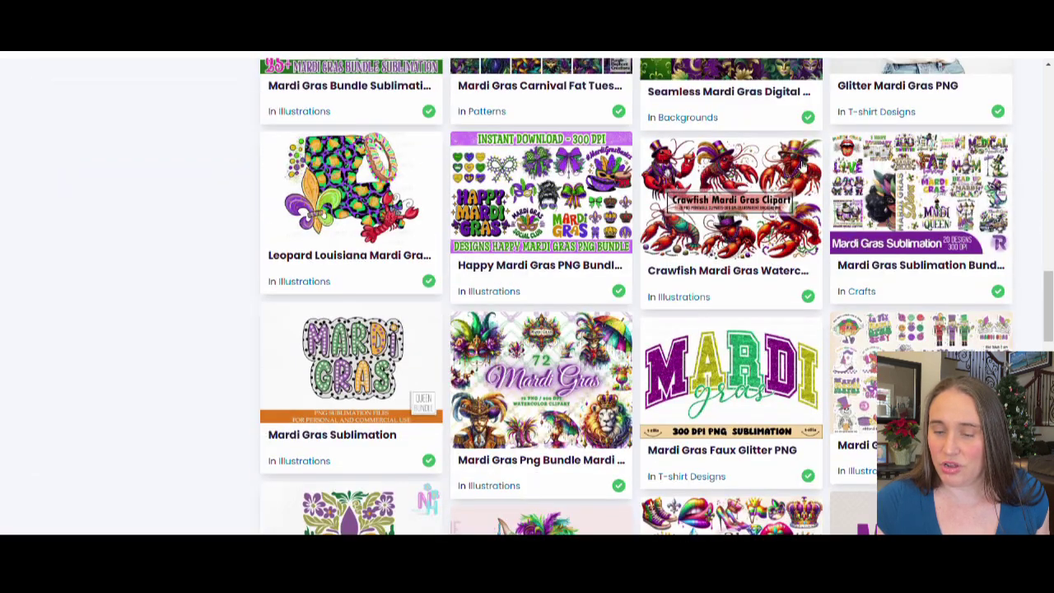
pyautogui.click(723, 231)
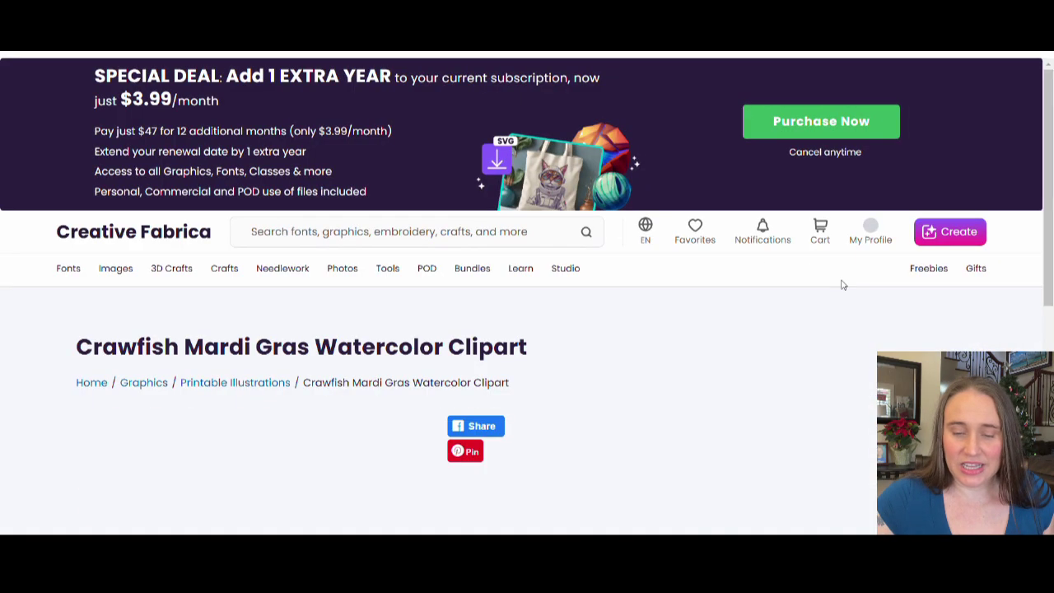
pyautogui.scroll(-3, 309, 236)
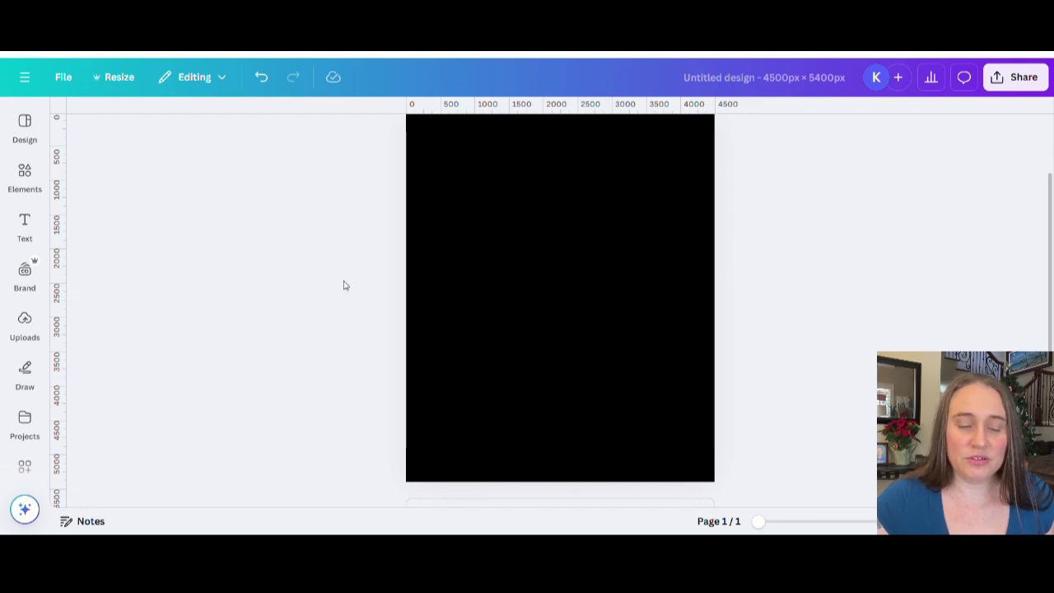
# Switch to the Canva design and add the crawfish with the purple top hat from the uploads to the black page
pyautogui.click(25, 325)
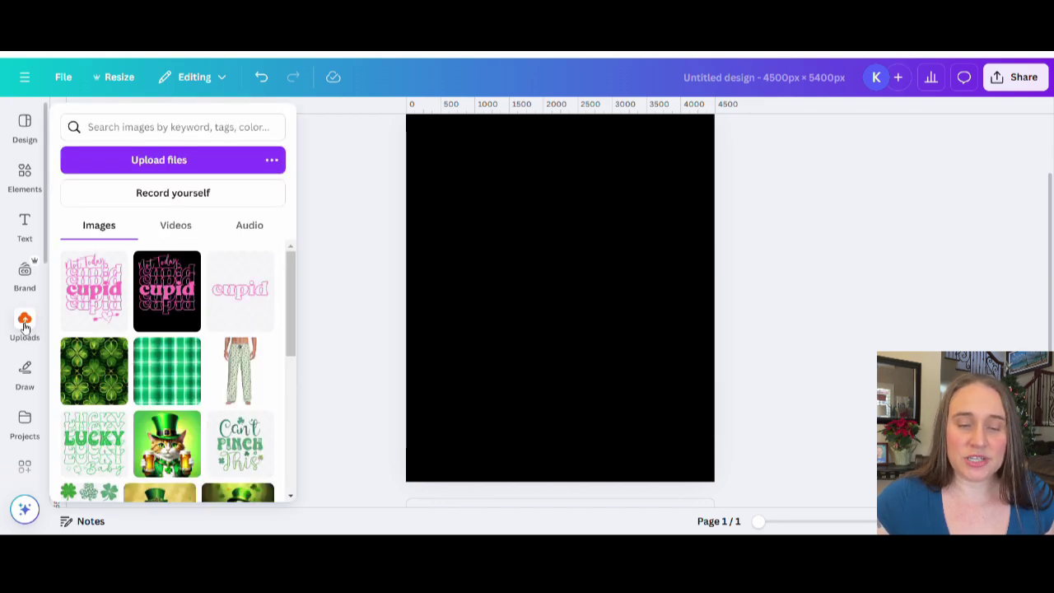
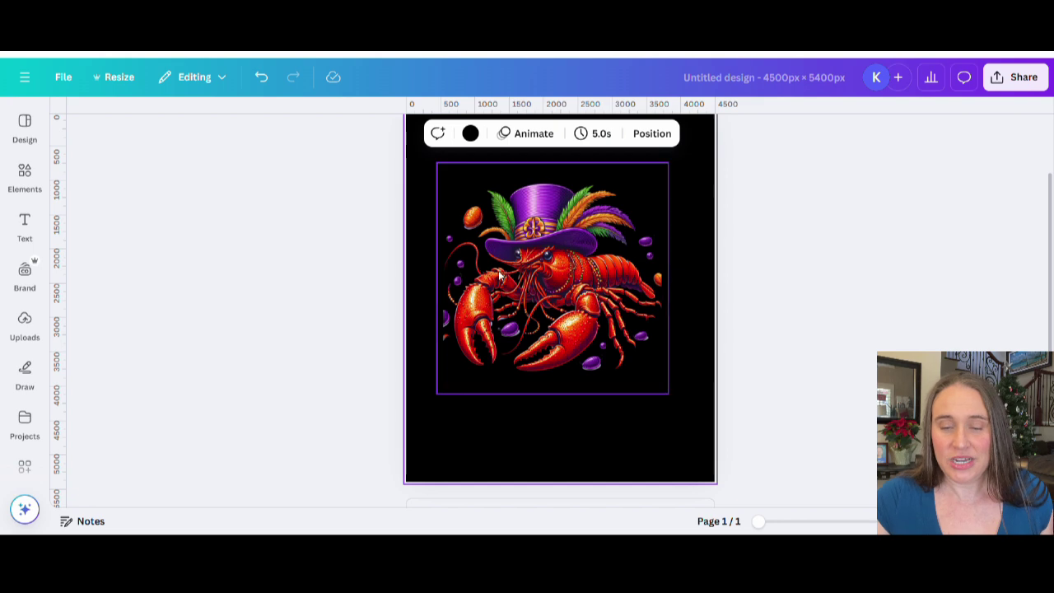
# Use Magic Eraser with brush size 30 to remove the orange bead beside the hat and the cut-off beads at the crawfish image's edges
pyautogui.click(591, 290)
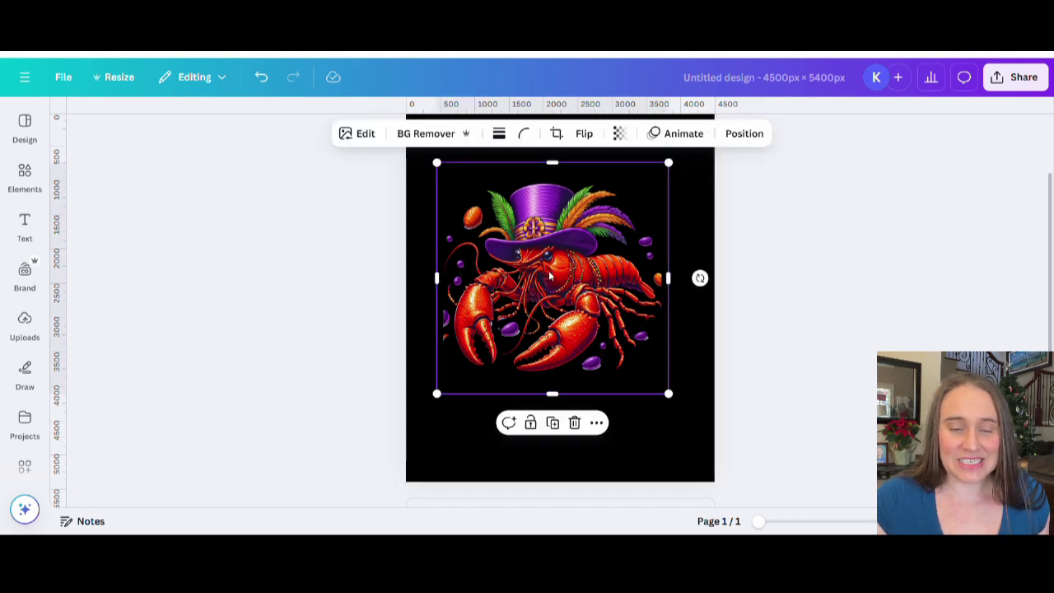
pyautogui.click(351, 133)
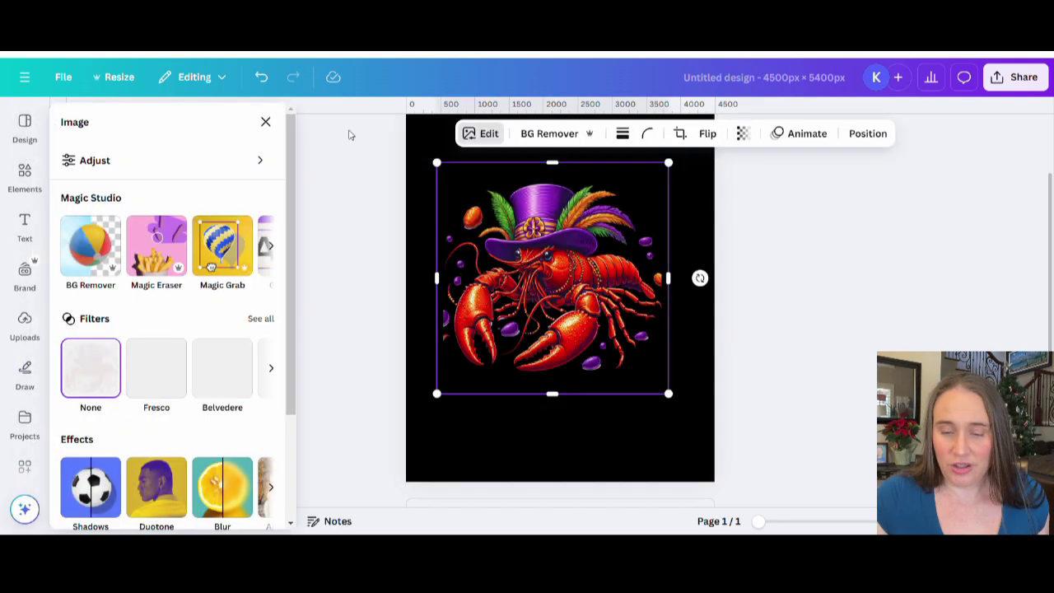
pyautogui.click(157, 274)
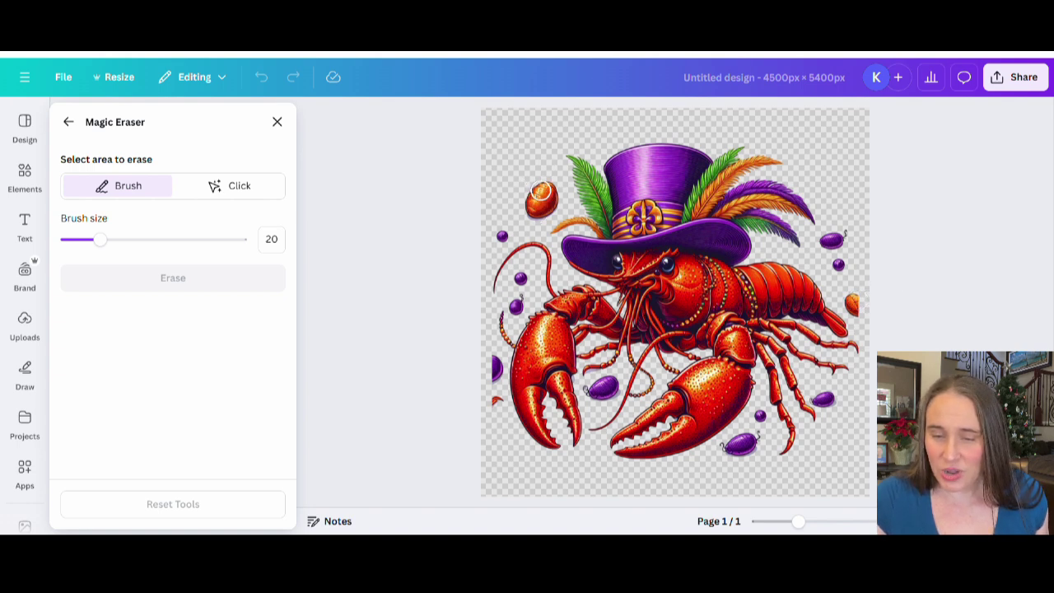
pyautogui.moveTo(101, 238); pyautogui.dragTo(118, 239)
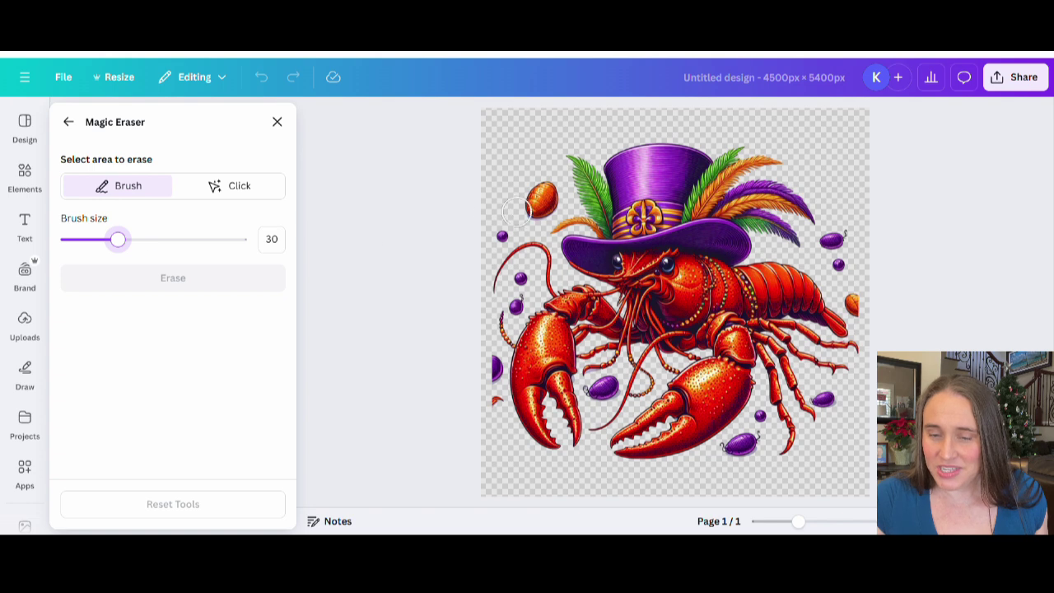
pyautogui.moveTo(527, 210); pyautogui.dragTo(543, 198)
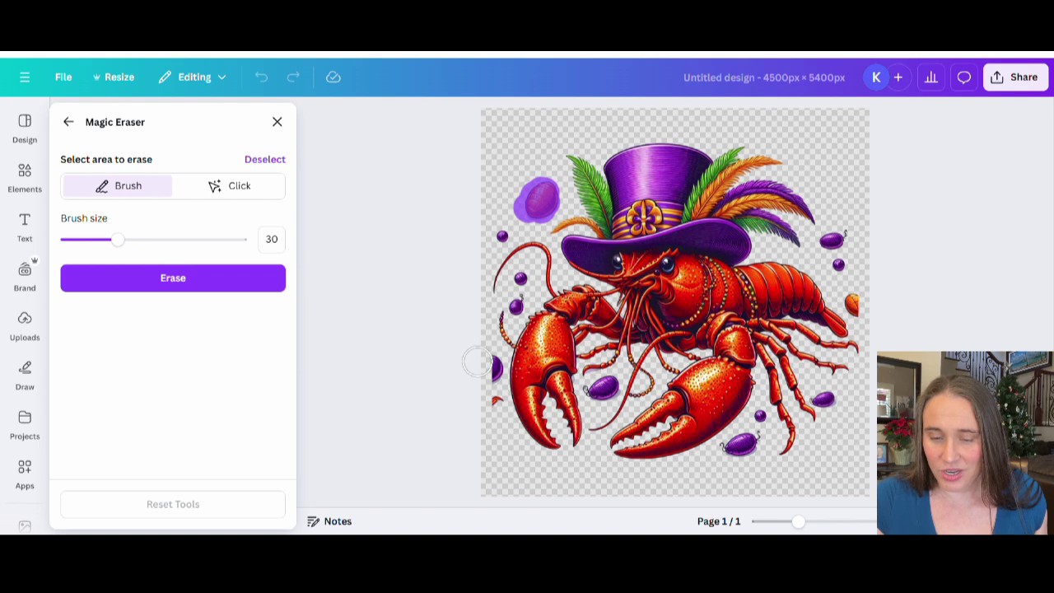
pyautogui.moveTo(480, 364)
pyautogui.mouseDown()
pyautogui.moveTo(494, 362)
pyautogui.moveTo(492, 404)
pyautogui.moveTo(491, 365)
pyautogui.mouseUp()
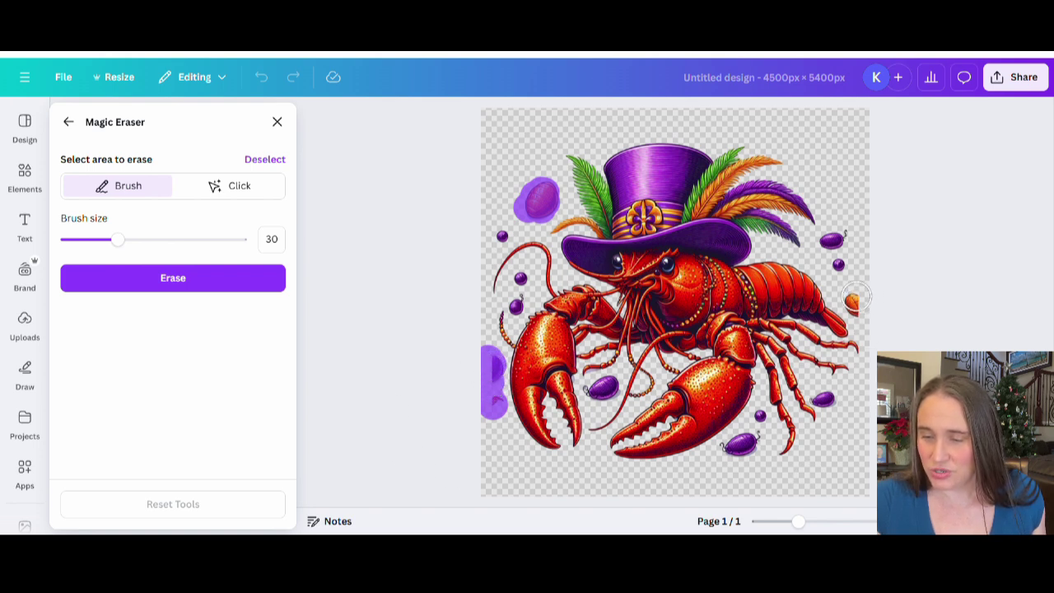
pyautogui.moveTo(861, 298); pyautogui.dragTo(854, 305)
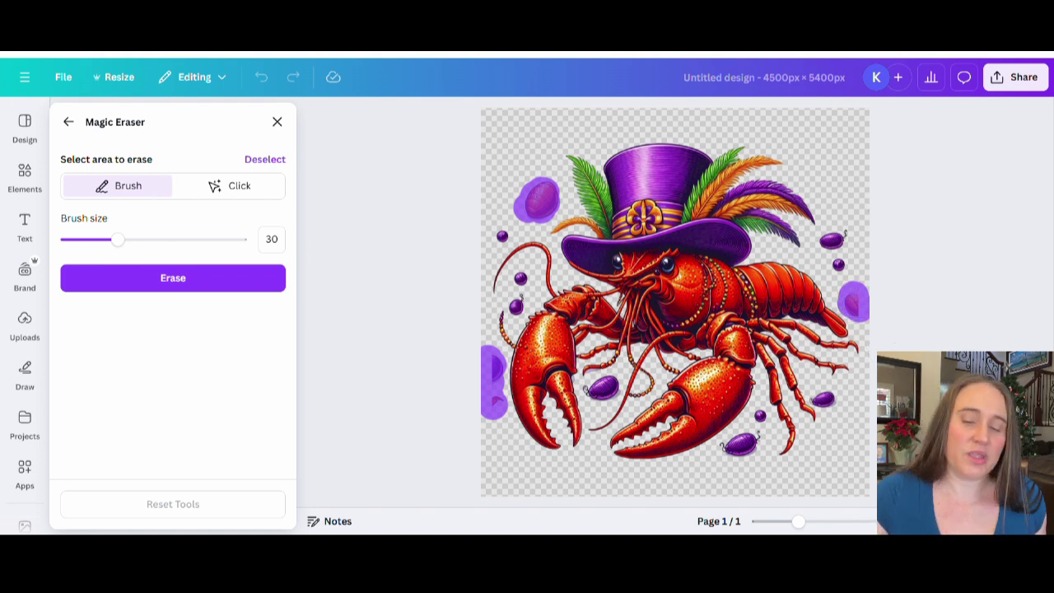
pyautogui.click(173, 284)
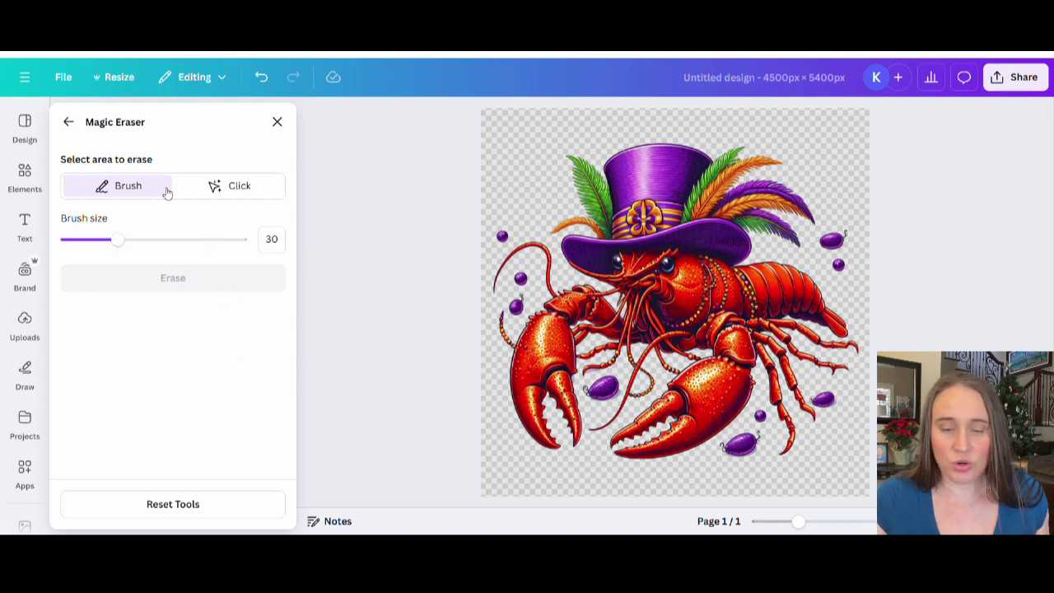
pyautogui.click(69, 124)
pyautogui.click(843, 294)
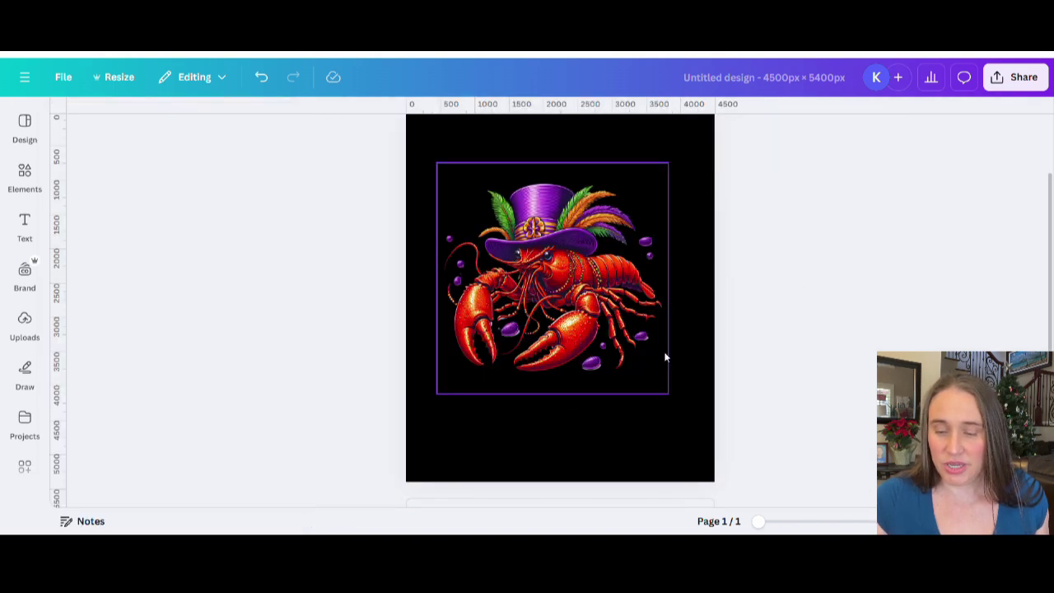
# Enlarge the crawfish image slightly and center it horizontally on the black page
pyautogui.click(638, 384)
pyautogui.moveTo(689, 434); pyautogui.dragTo(673, 398)
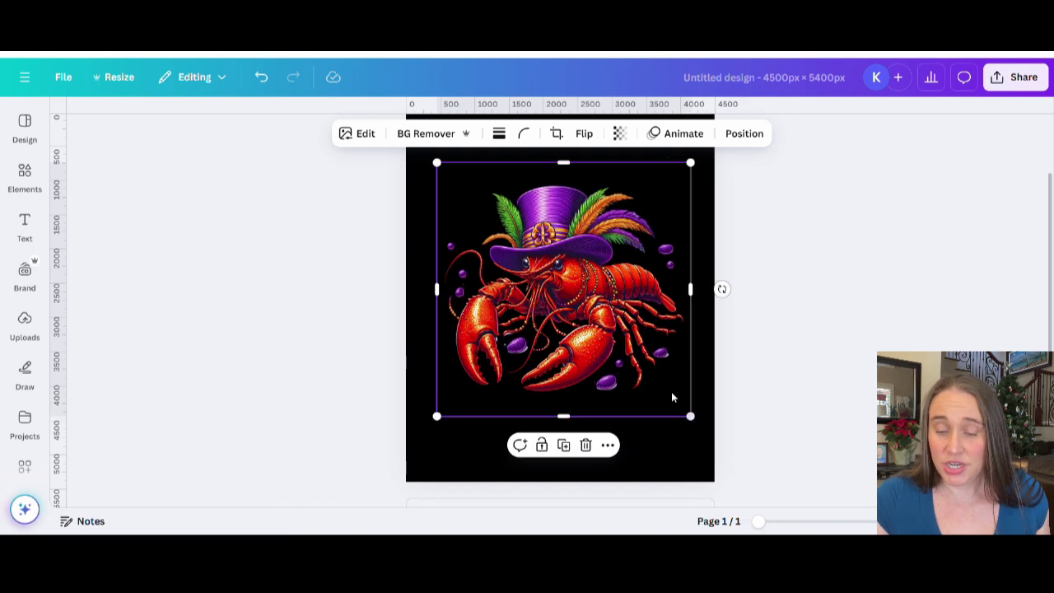
pyautogui.click(791, 370)
pyautogui.scroll(2, 791, 370)
pyautogui.click(539, 394)
pyautogui.moveTo(539, 394); pyautogui.dragTo(542, 394)
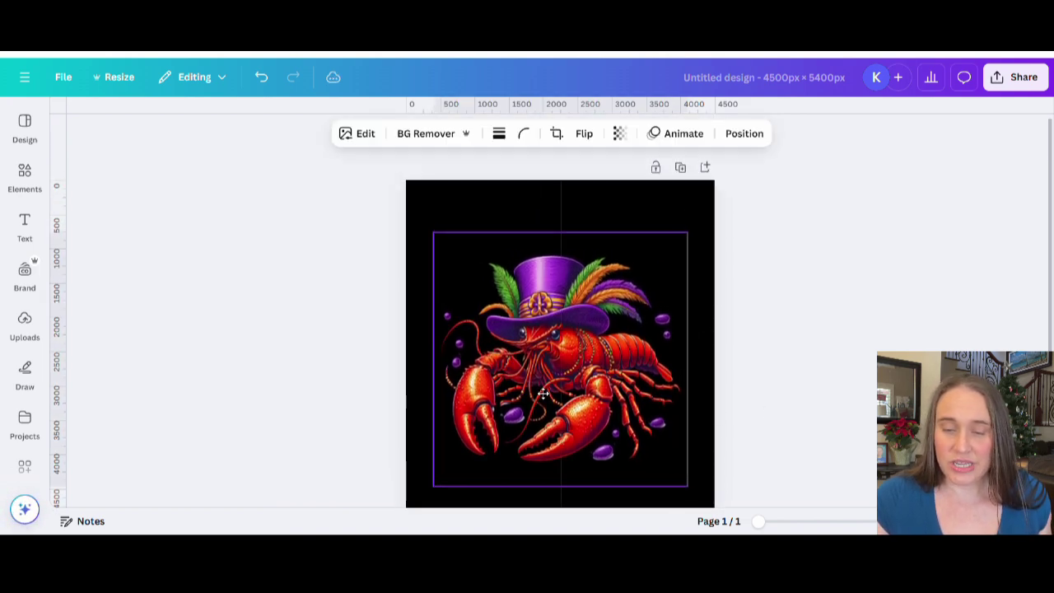
pyautogui.click(806, 335)
pyautogui.scroll(-2, 765, 271)
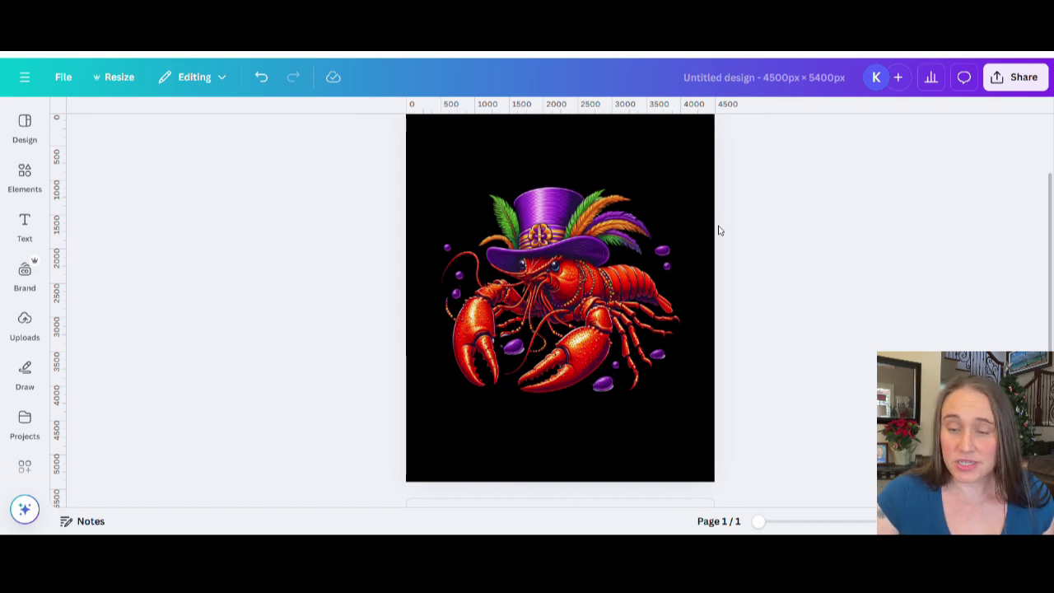
pyautogui.click(677, 321)
pyautogui.click(731, 357)
pyautogui.scroll(2, 758, 367)
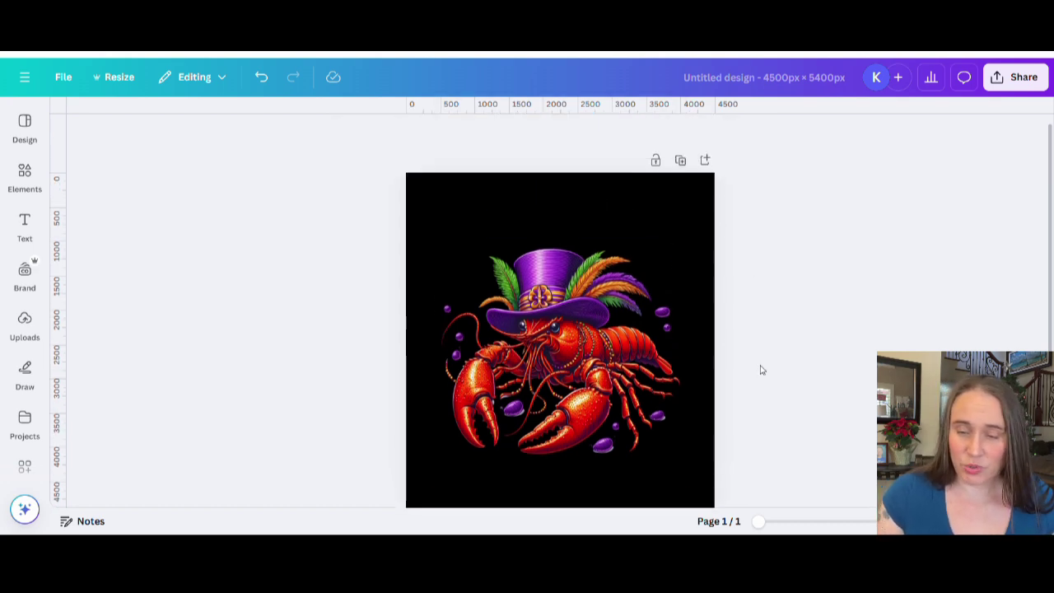
# Add the text "who's your", enlarge it to font size 413 and place it above the crawfish's hat
pyautogui.click(585, 211)
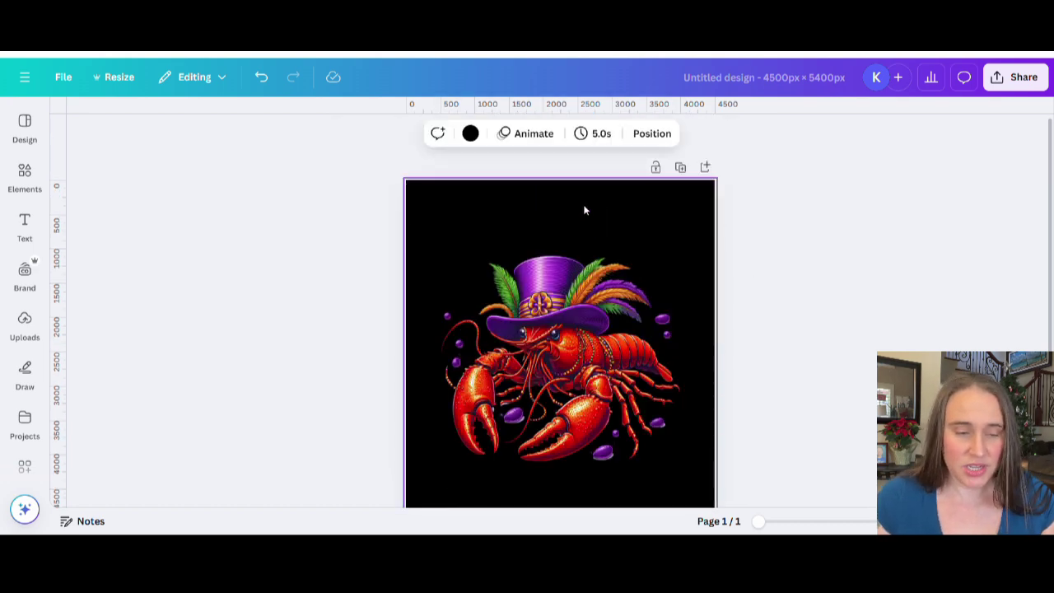
pyautogui.press('t')
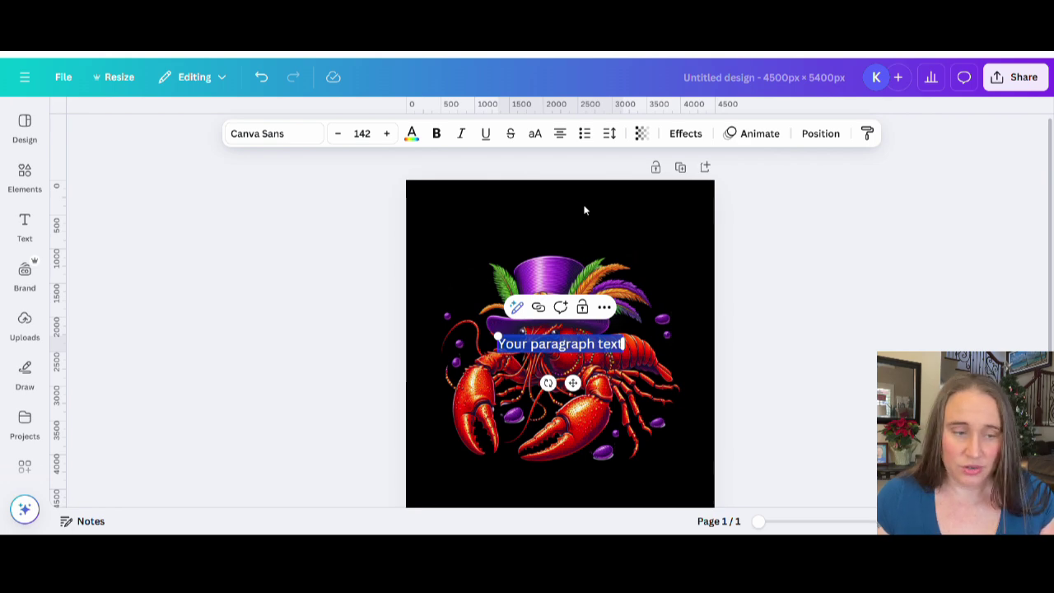
pyautogui.write("Bro's")
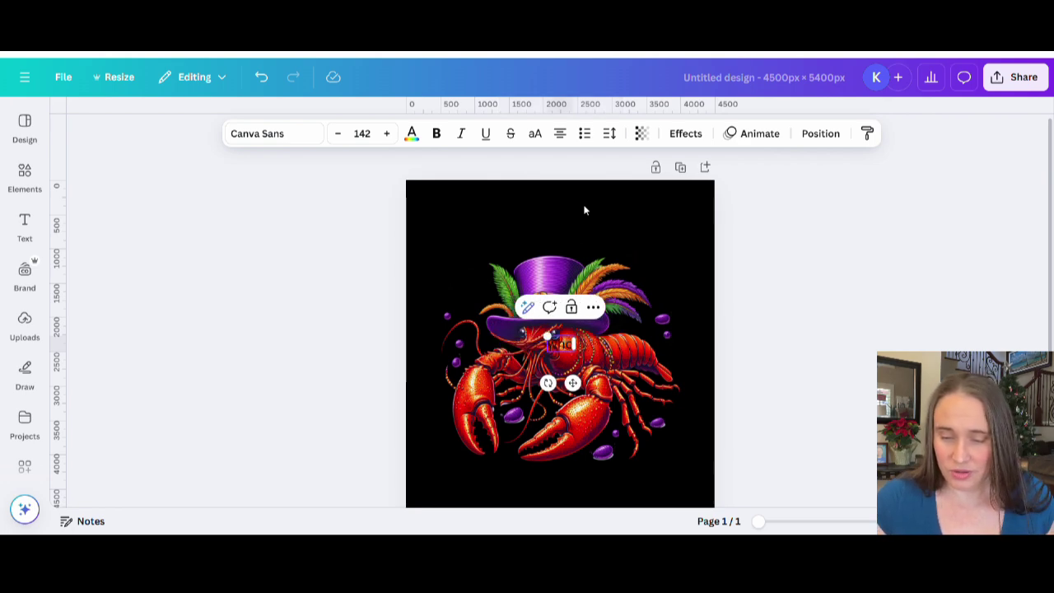
pyautogui.write(' you')
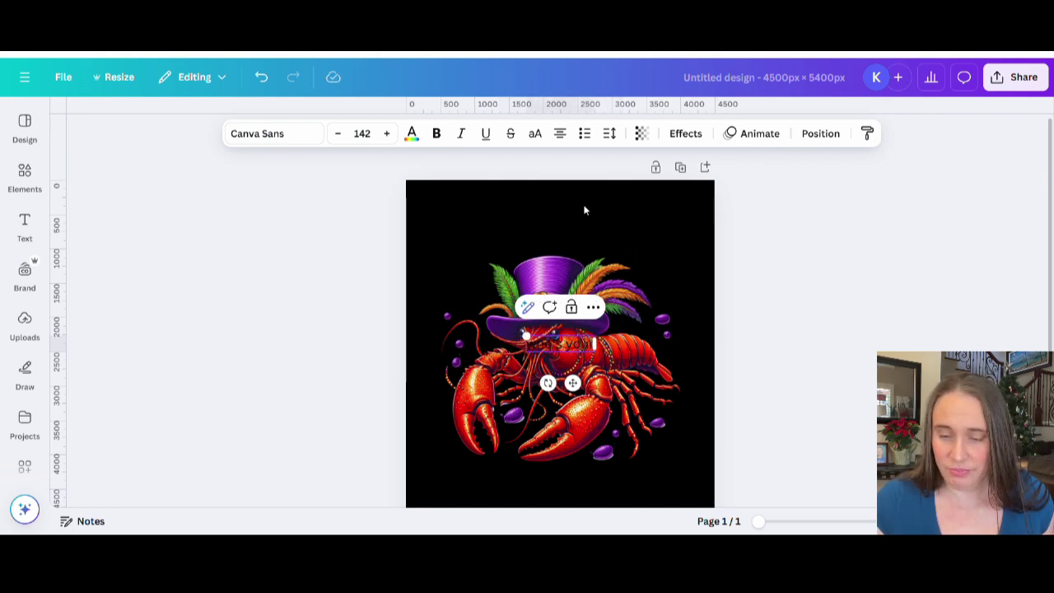
pyautogui.moveTo(525, 336); pyautogui.dragTo(397, 306)
pyautogui.press('Escape')
pyautogui.moveTo(568, 358); pyautogui.dragTo(601, 227)
# Color the "who's your" text with the light orange from the photo colors
pyautogui.click(414, 136)
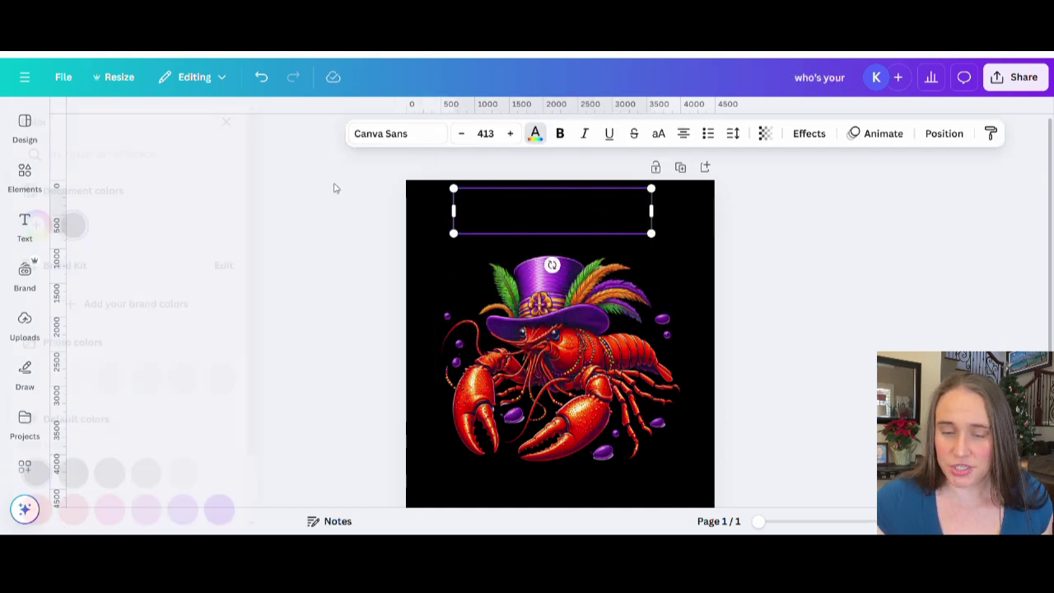
pyautogui.click(221, 376)
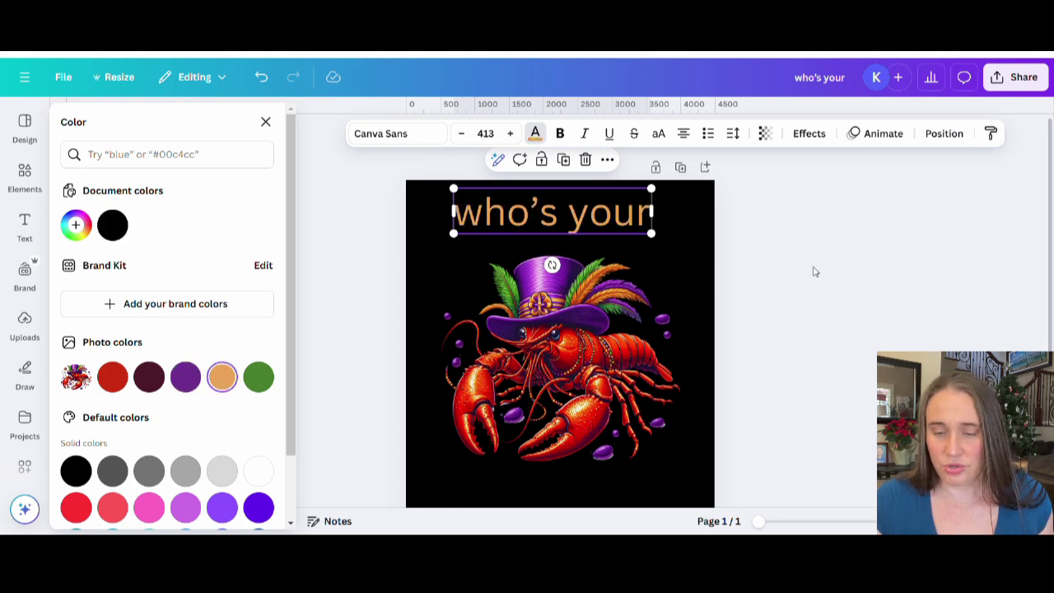
pyautogui.press('Escape')
pyautogui.press('Escape')
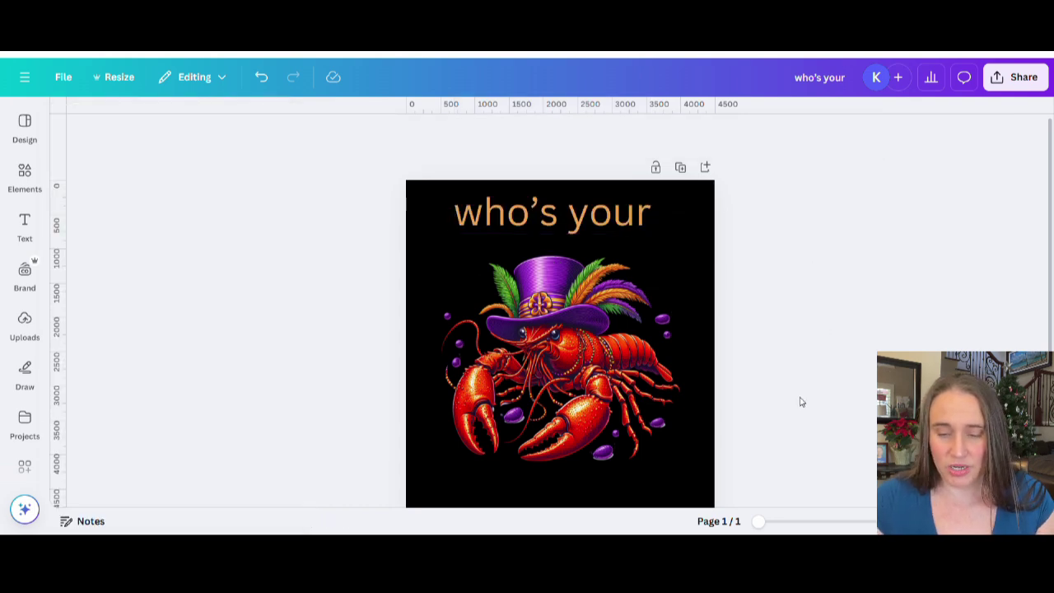
# Add a second text reading "crawdaddy" and center it below the crawfish
pyautogui.scroll(-2, 801, 397)
pyautogui.click(644, 437)
pyautogui.write('t')
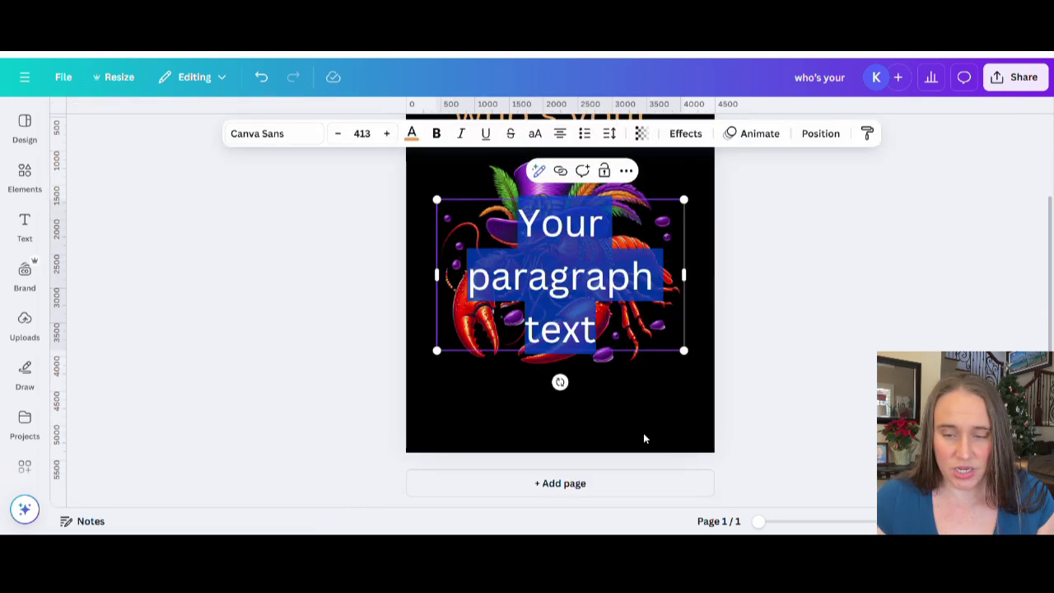
pyautogui.write('cr')
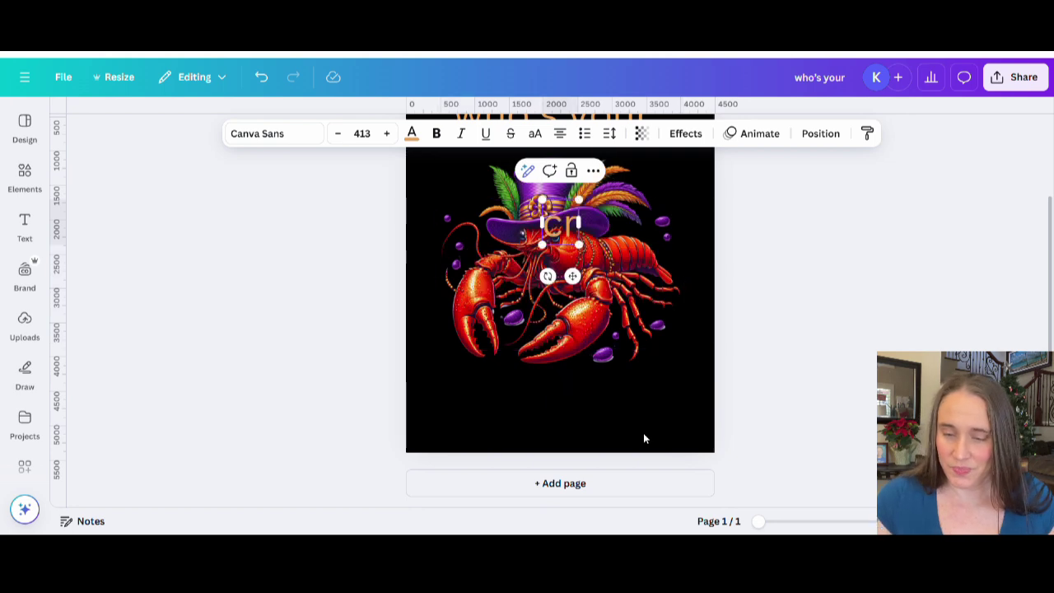
pyautogui.write('awdaddy')
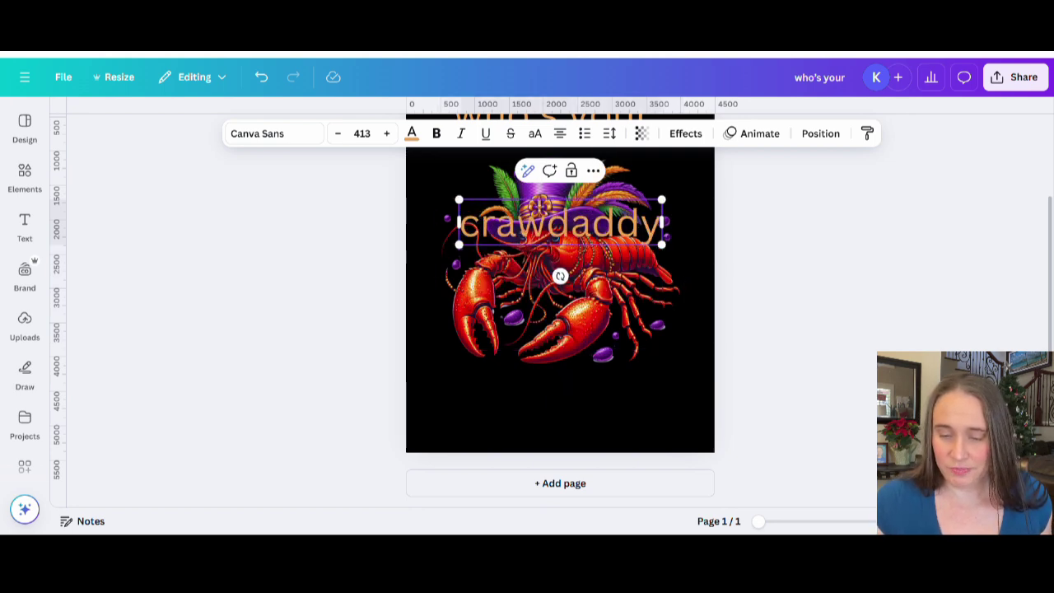
pyautogui.press('Escape')
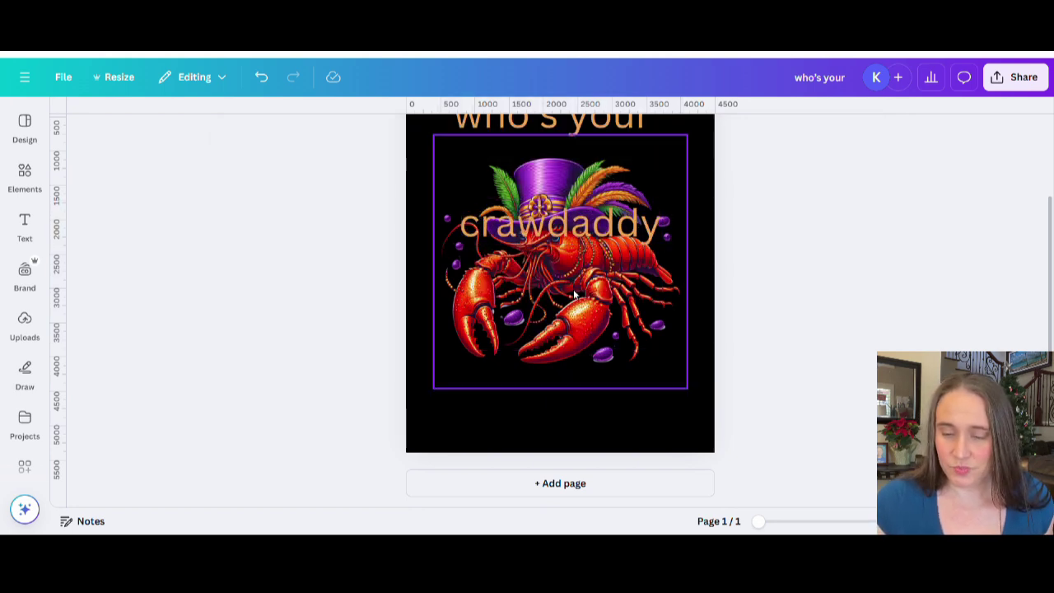
pyautogui.moveTo(588, 243); pyautogui.dragTo(585, 426)
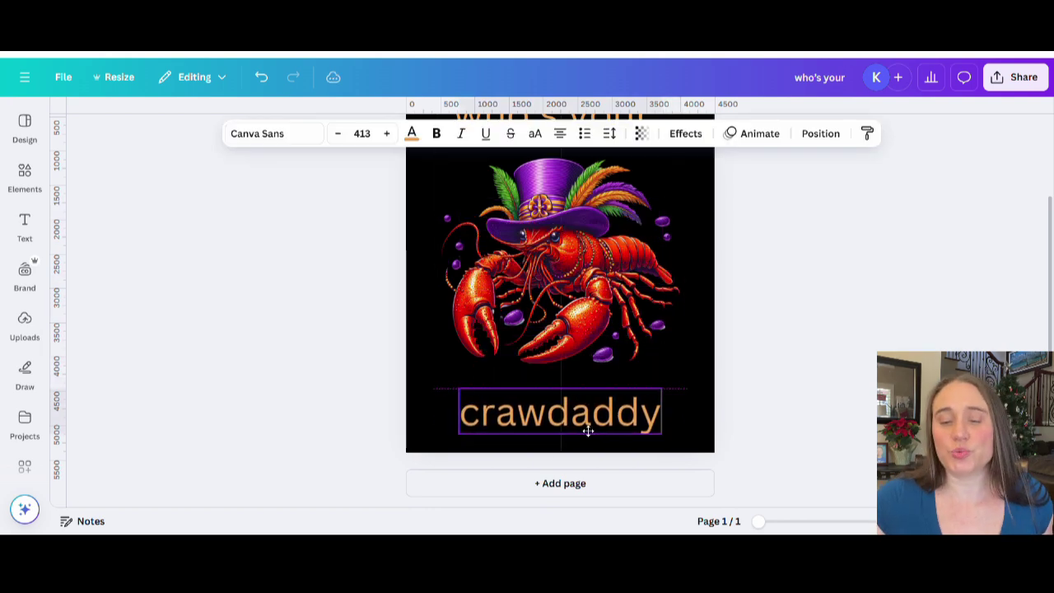
pyautogui.click(805, 367)
pyautogui.scroll(2, 805, 367)
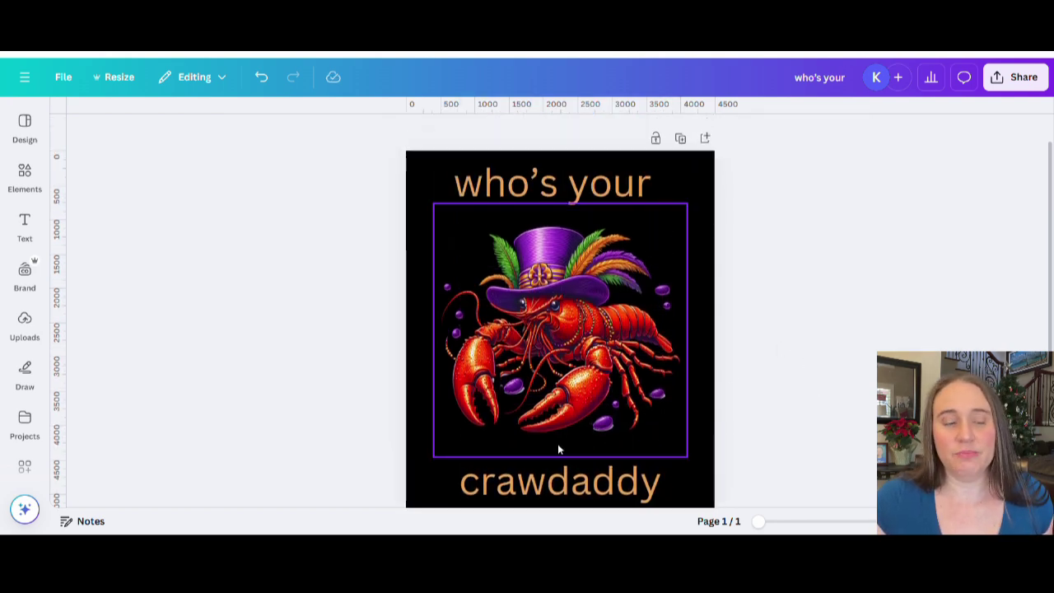
# Change both the "who's your" and "crawdaddy" texts to uppercase
pyautogui.click(630, 186)
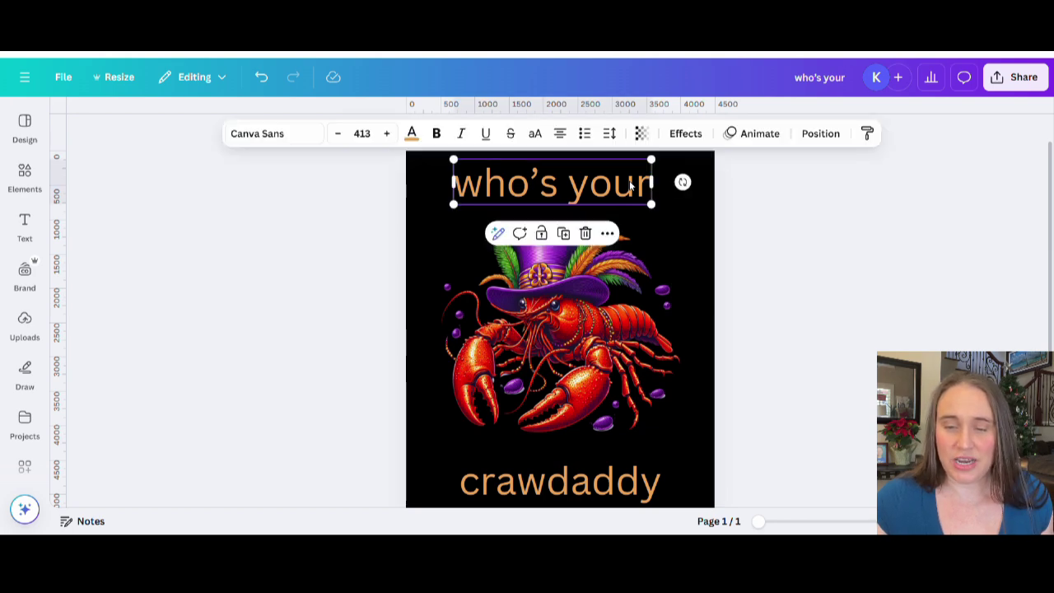
pyautogui.click(540, 138)
pyautogui.click(554, 493)
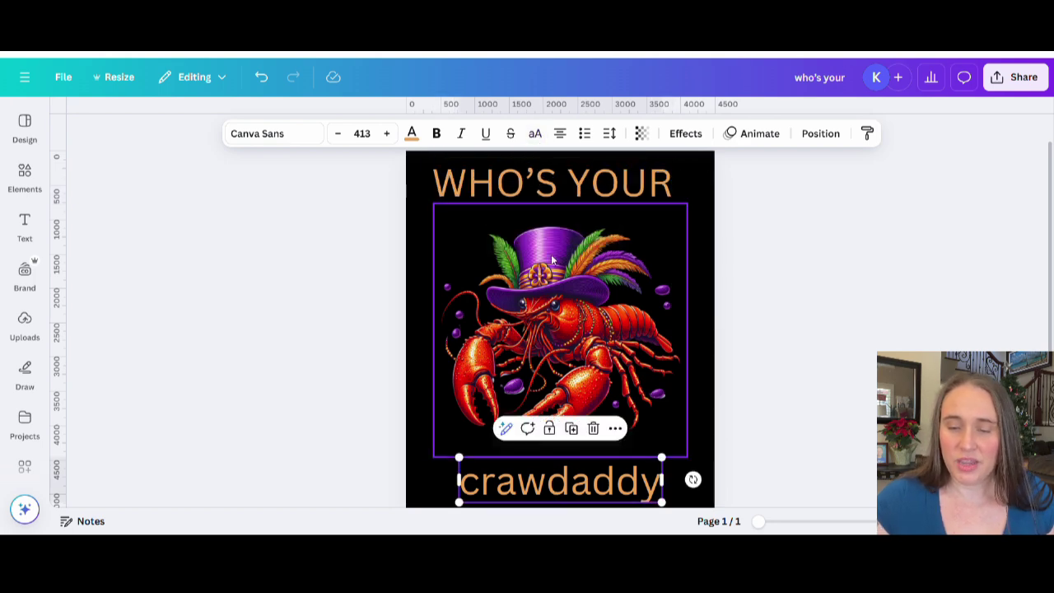
pyautogui.click(535, 134)
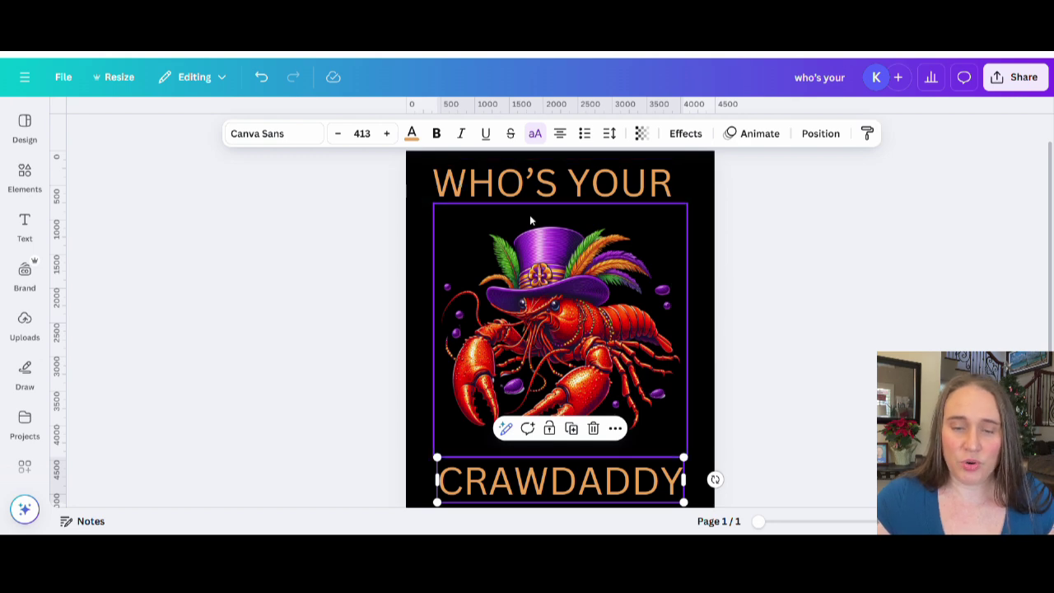
# Search the fonts for "Brice Bold" and apply Brice BoldCondensed to both the CRAWDADDY and WHO'S YOUR texts
pyautogui.click(301, 141)
pyautogui.click(165, 188)
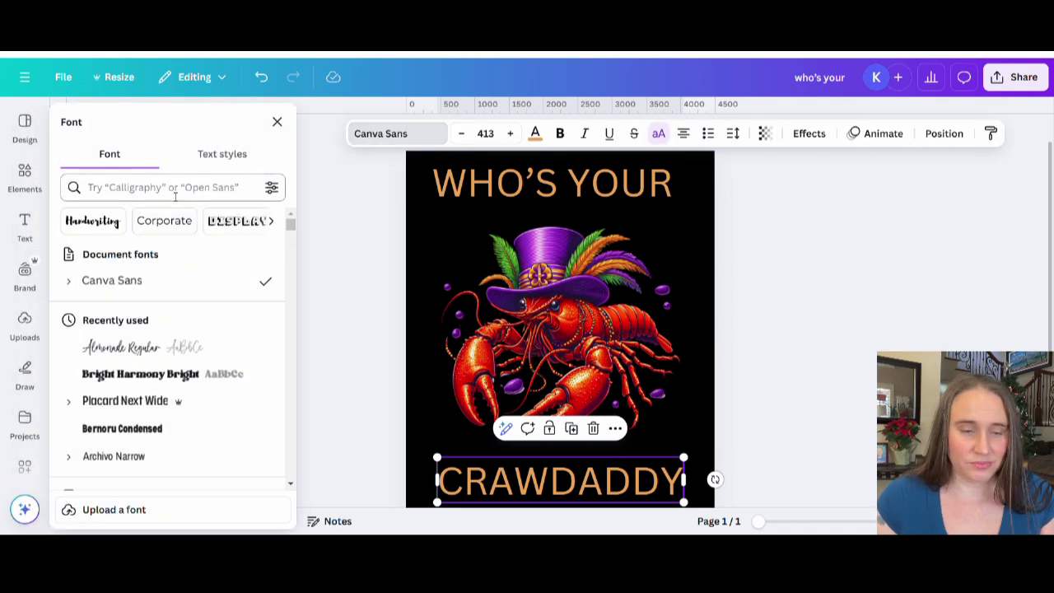
pyautogui.write('Br')
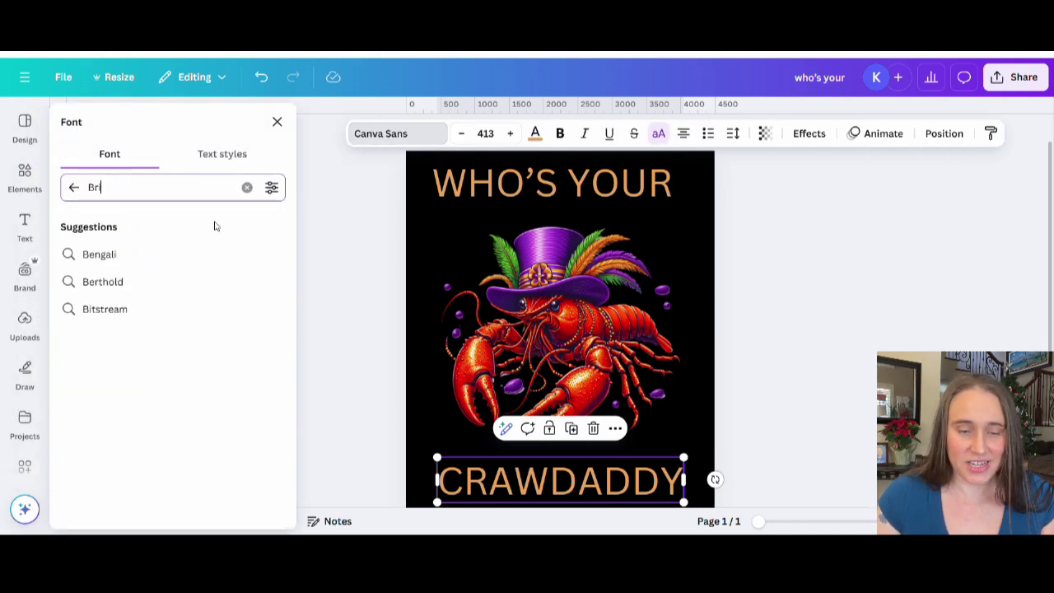
pyautogui.write('ice Bold')
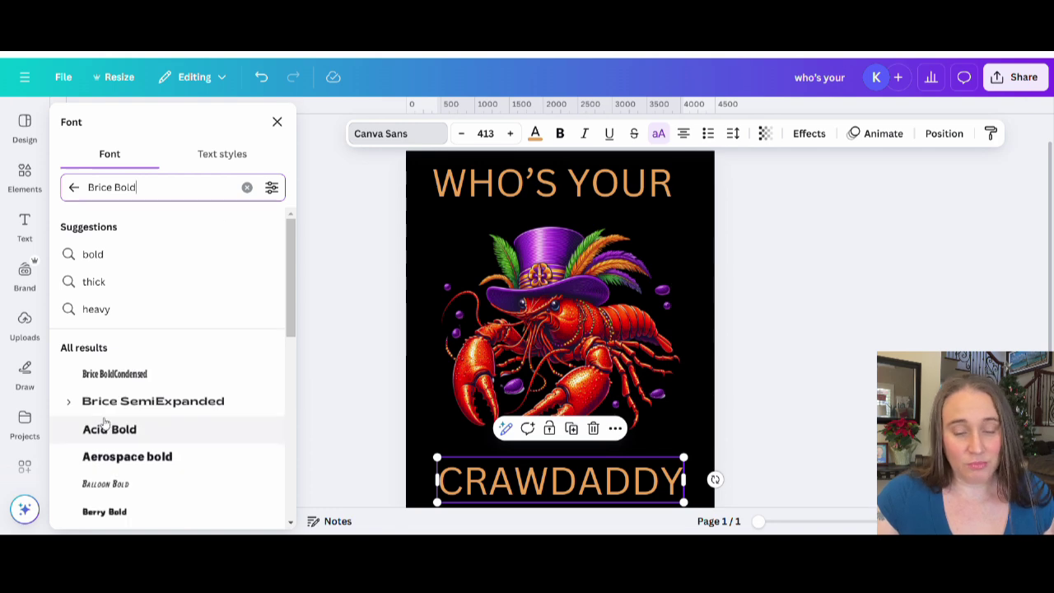
pyautogui.click(115, 375)
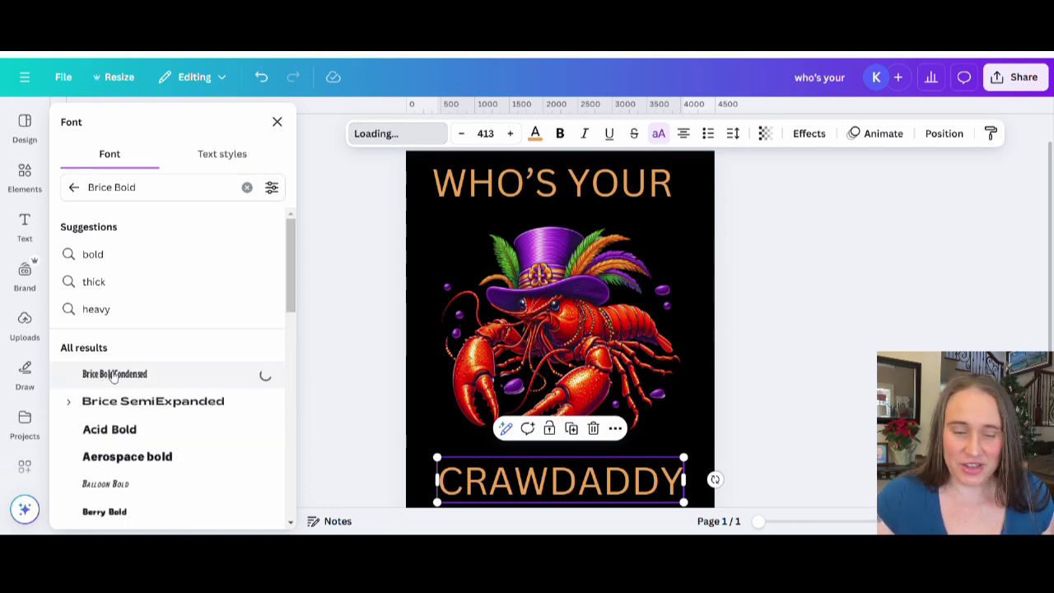
pyautogui.click(439, 196)
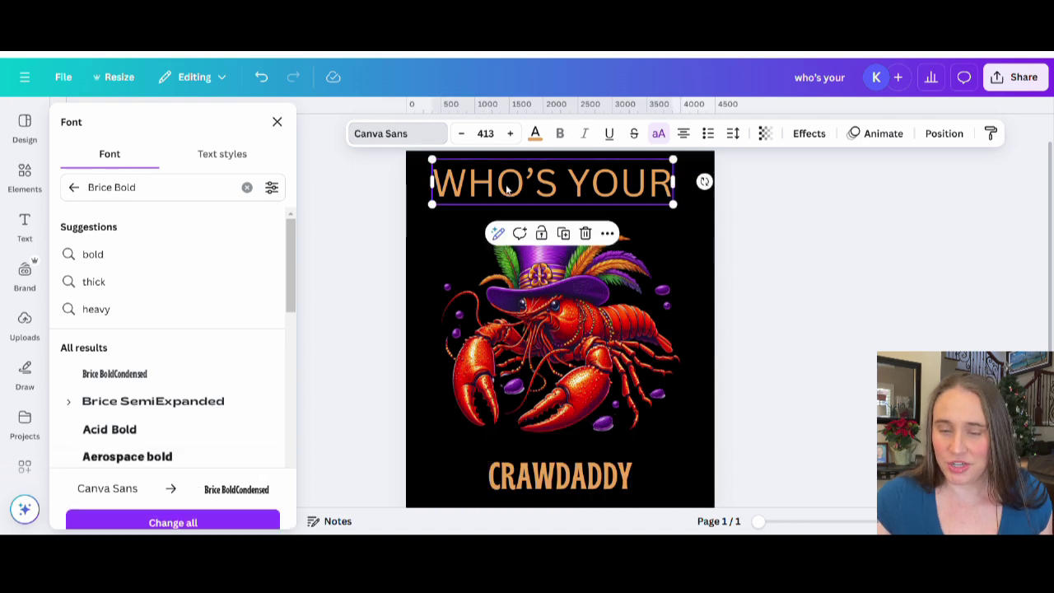
pyautogui.click(128, 372)
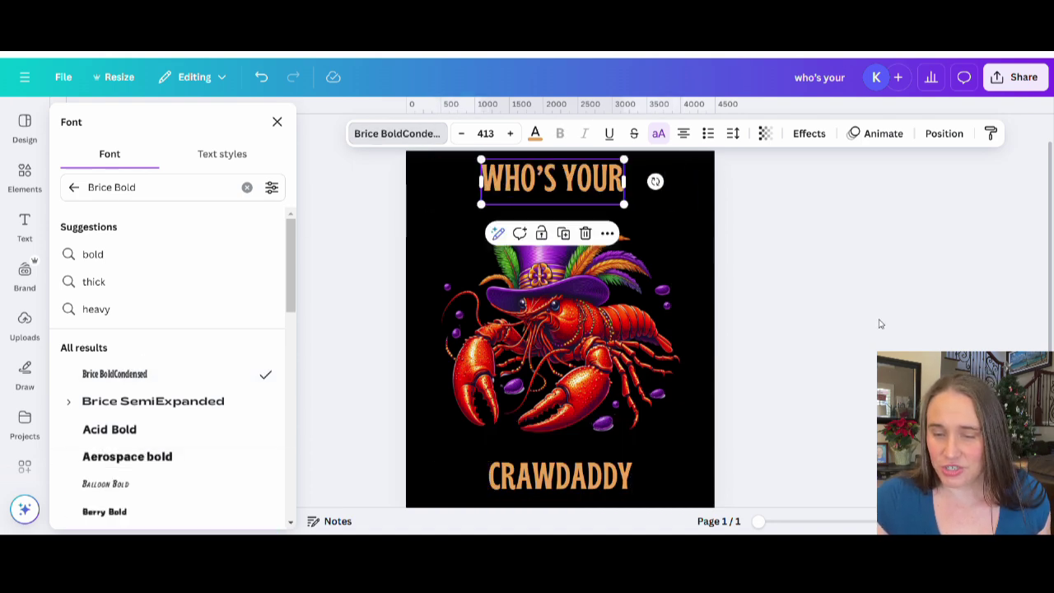
# Enlarge the WHO'S YOUR text to nearly the full canvas width, about font size 831, and center it above the crawfish
pyautogui.click(878, 321)
pyautogui.click(608, 195)
pyautogui.moveTo(630, 213); pyautogui.dragTo(706, 233)
pyautogui.moveTo(490, 238); pyautogui.dragTo(419, 251)
pyautogui.moveTo(564, 195); pyautogui.dragTo(560, 189)
# Enlarge the CRAWDADDY text to about font size 825, nearly the full canvas width, and move it down below the crawfish
pyautogui.scroll(-2, 688, 421)
pyautogui.click(614, 411)
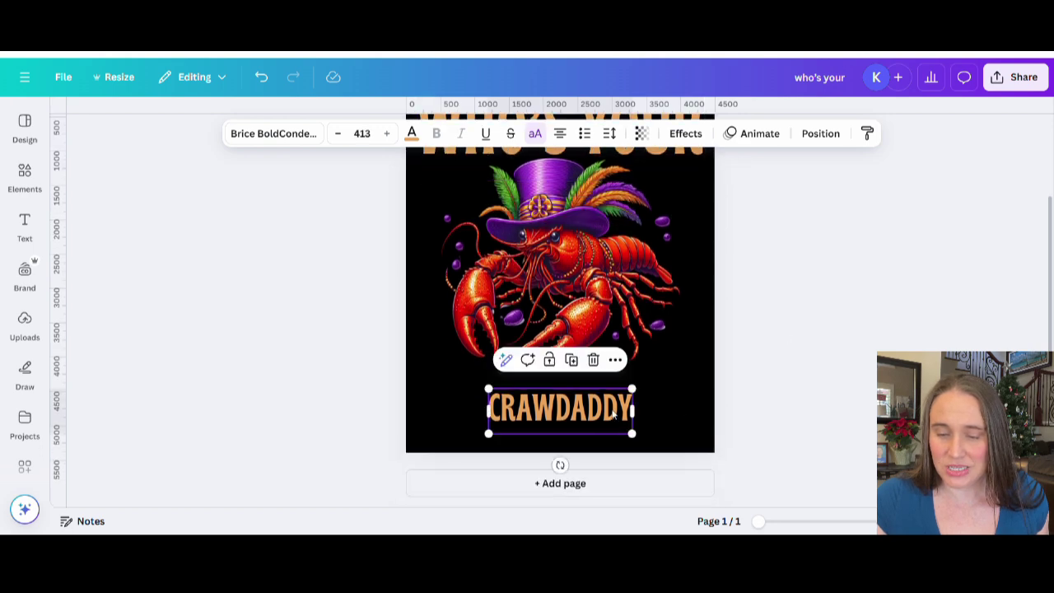
pyautogui.moveTo(631, 386); pyautogui.dragTo(703, 377)
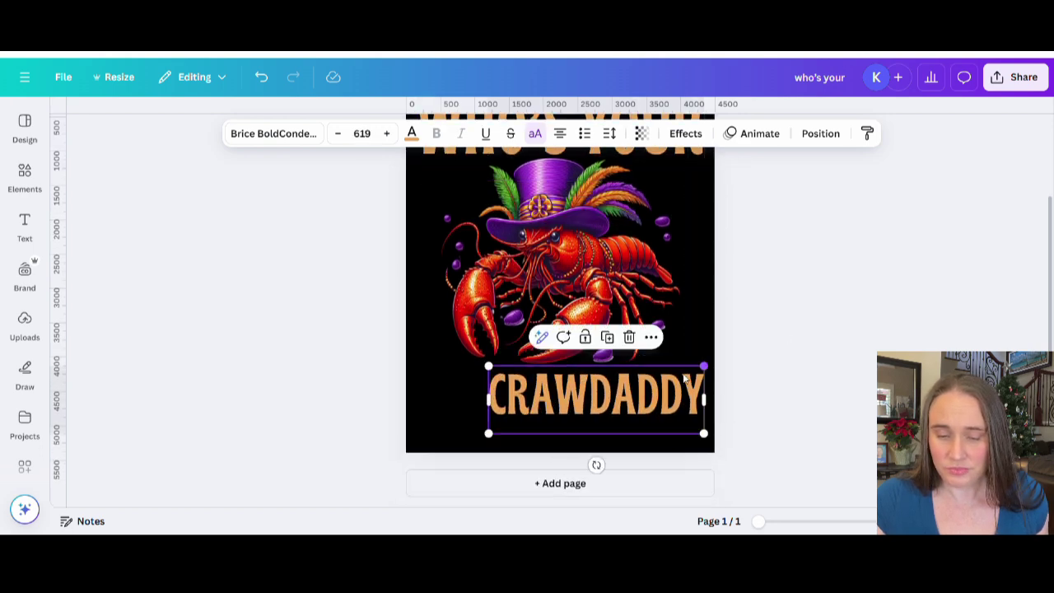
pyautogui.moveTo(491, 371); pyautogui.dragTo(419, 372)
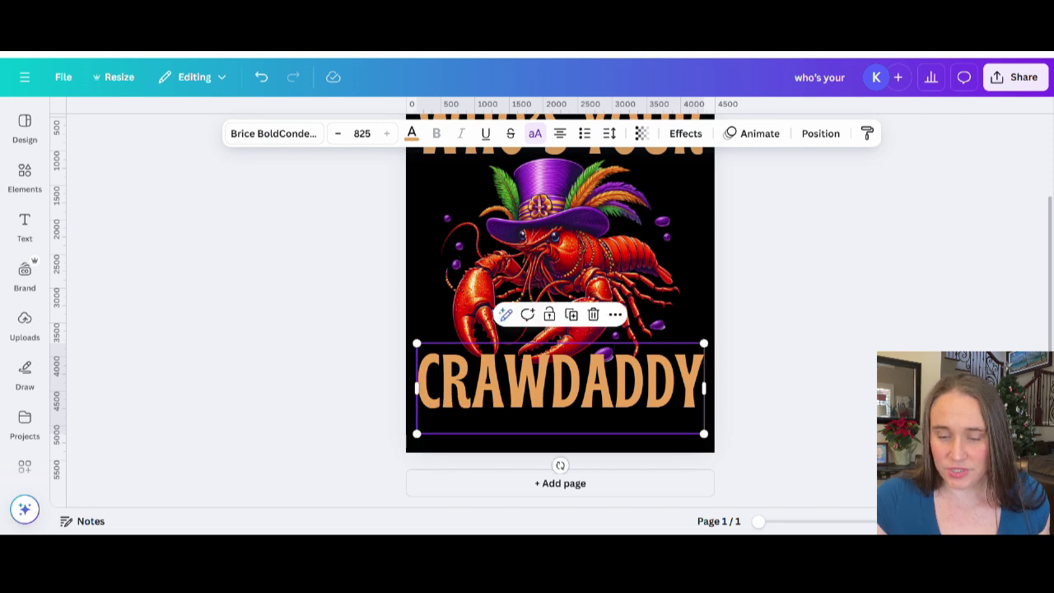
pyautogui.click(862, 365)
pyautogui.moveTo(640, 395); pyautogui.dragTo(648, 421)
# Move the crawfish slightly down and the WHO'S YOUR text slightly up to even out the spacing between the elements
pyautogui.click(825, 382)
pyautogui.moveTo(653, 354); pyautogui.dragTo(653, 360)
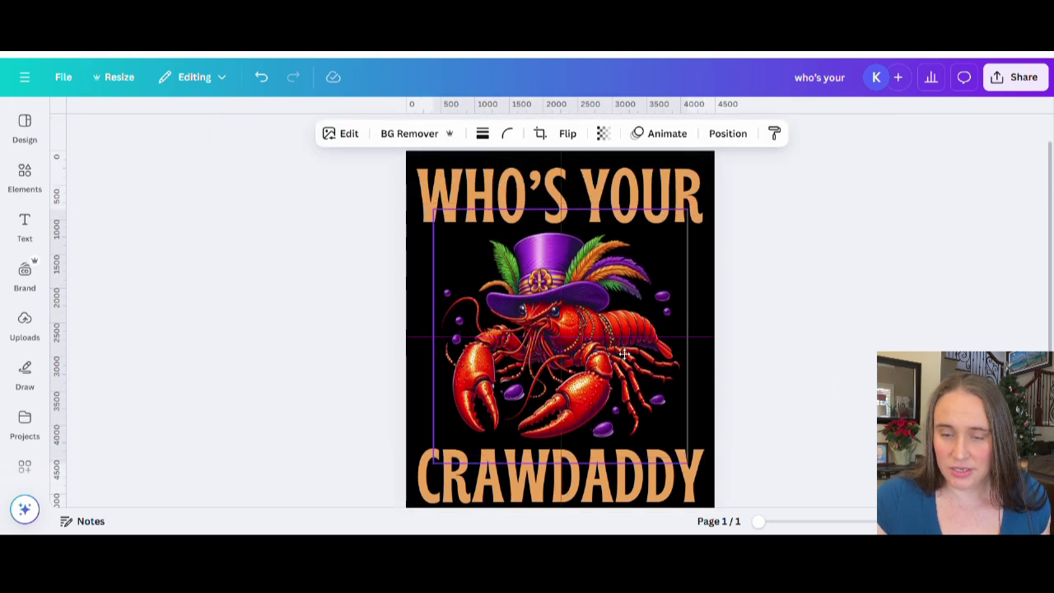
pyautogui.press('Escape')
pyautogui.moveTo(685, 218); pyautogui.dragTo(684, 210)
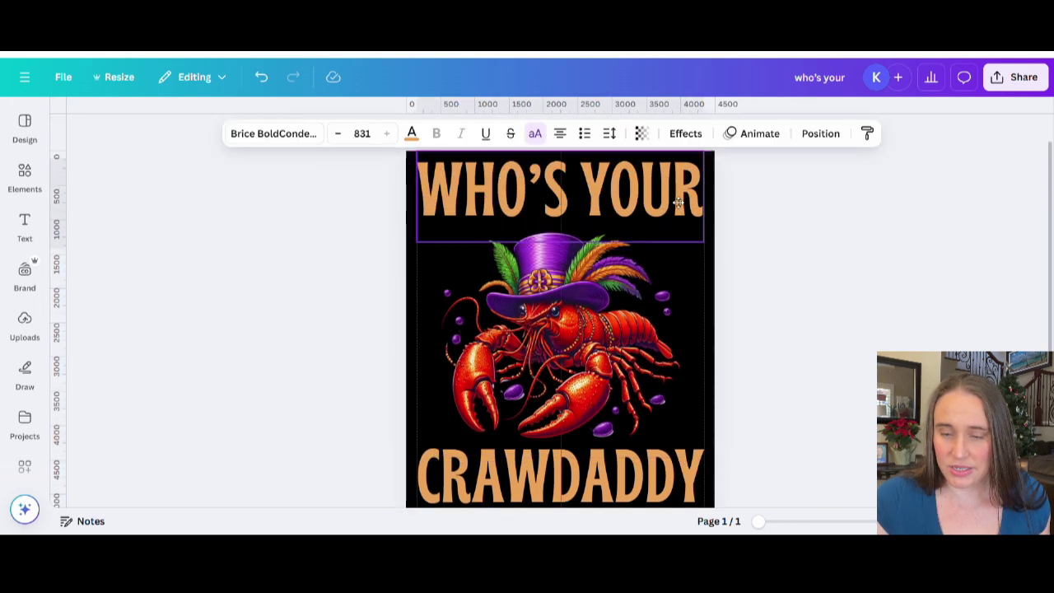
pyautogui.click(835, 346)
pyautogui.moveTo(655, 353); pyautogui.dragTo(659, 352)
pyautogui.press('Escape')
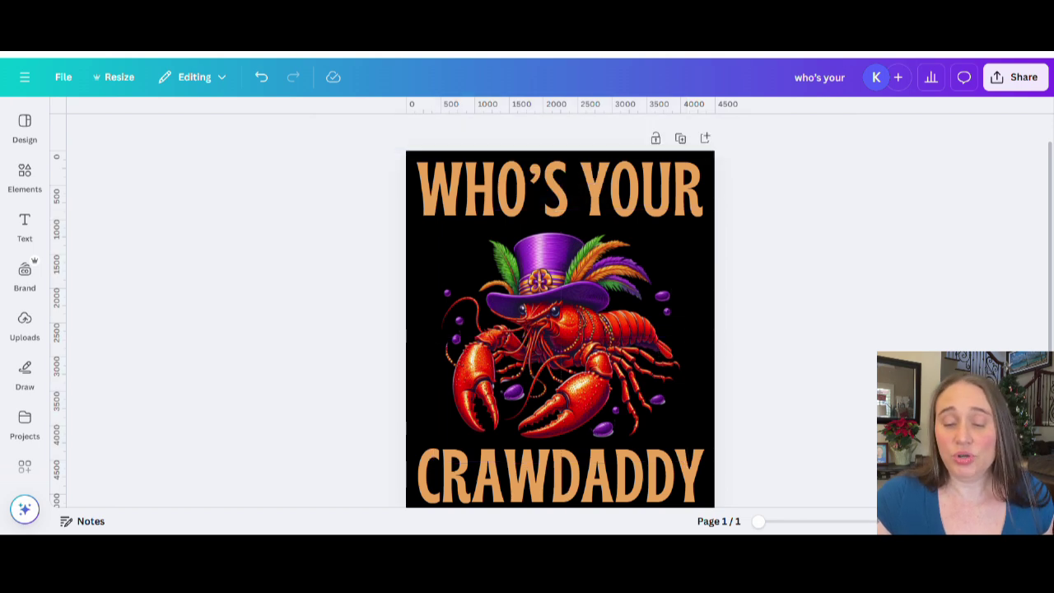
pyautogui.scroll(-1, 560, 313)
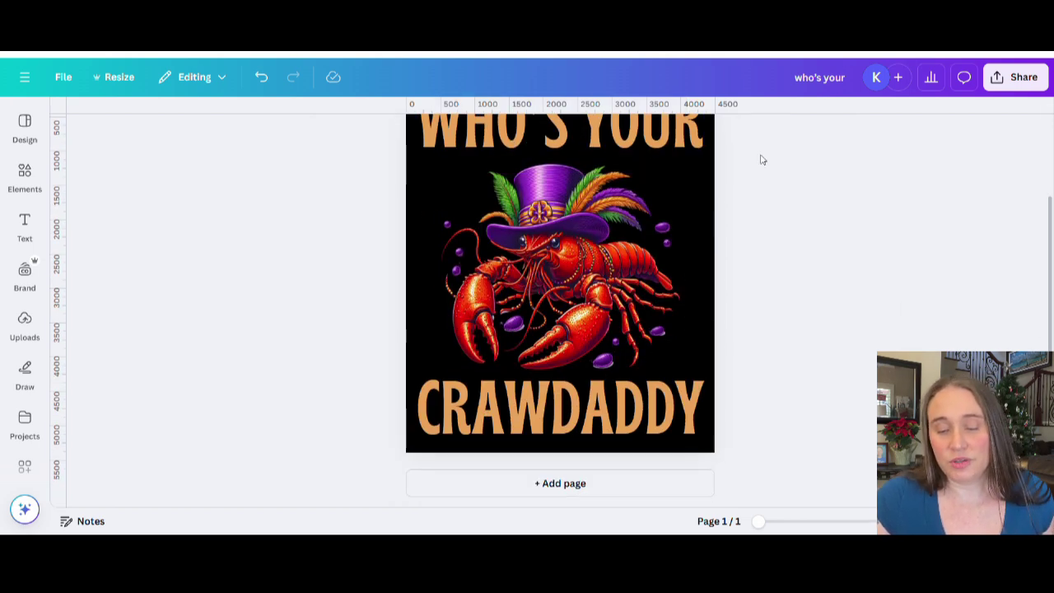
pyautogui.scroll(1, 890, 269)
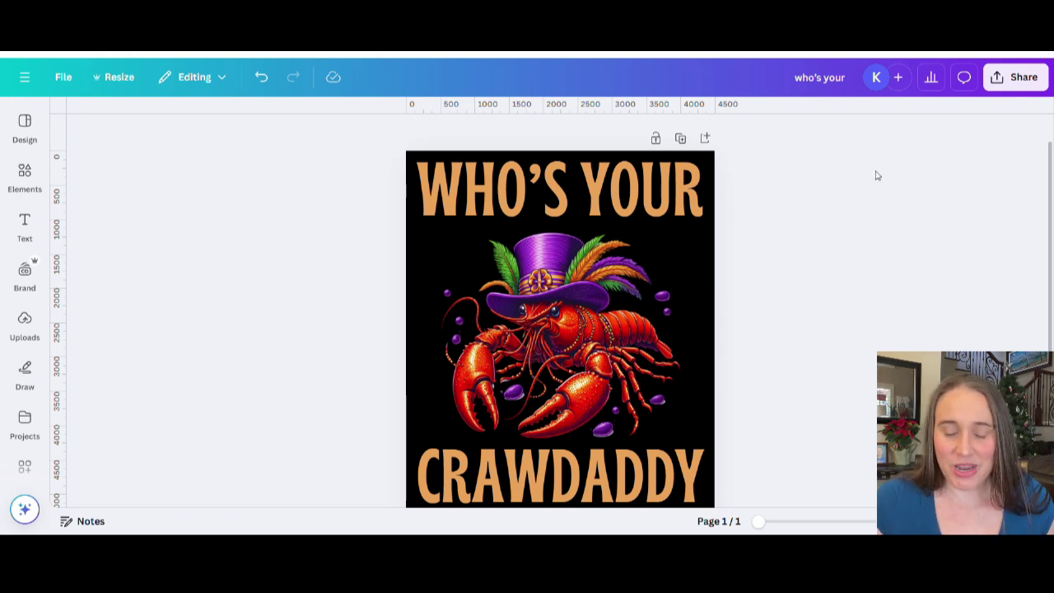
# Color the letter W of WHO'S with the purple from the photo colors
pyautogui.click(430, 193)
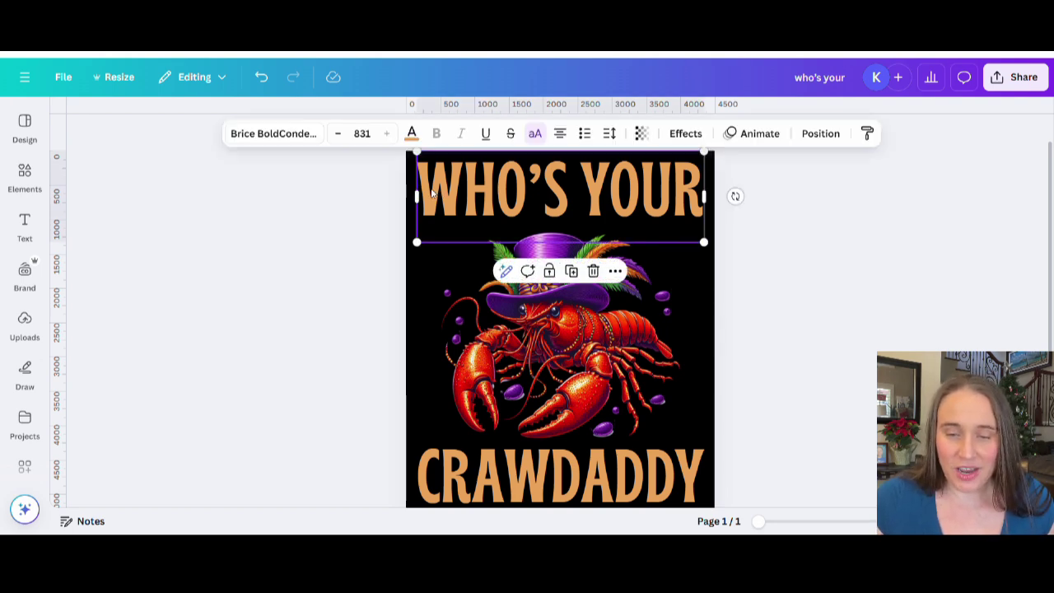
pyautogui.moveTo(418, 190); pyautogui.dragTo(462, 190)
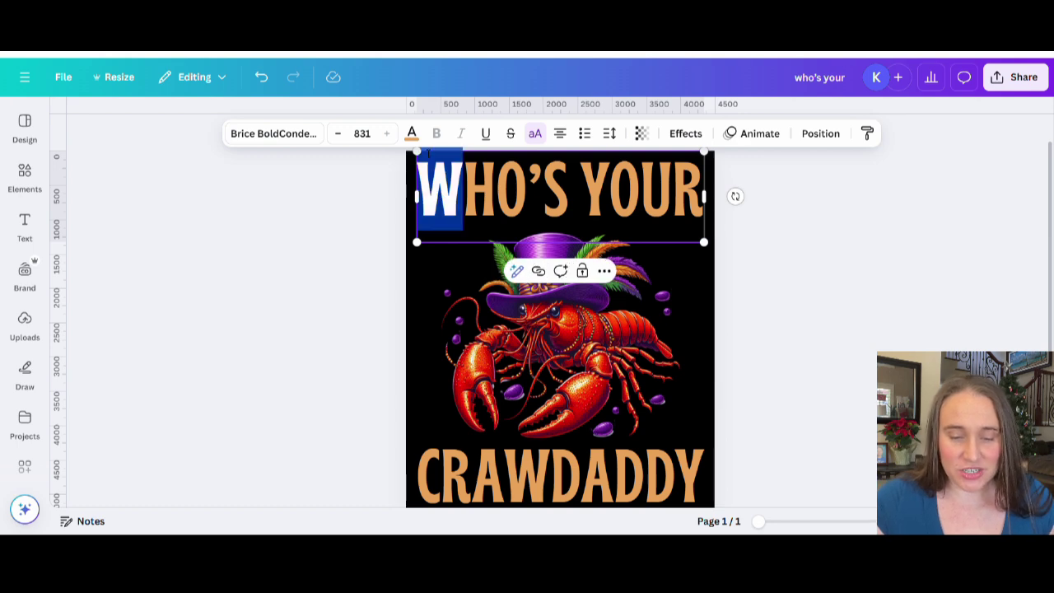
pyautogui.click(412, 133)
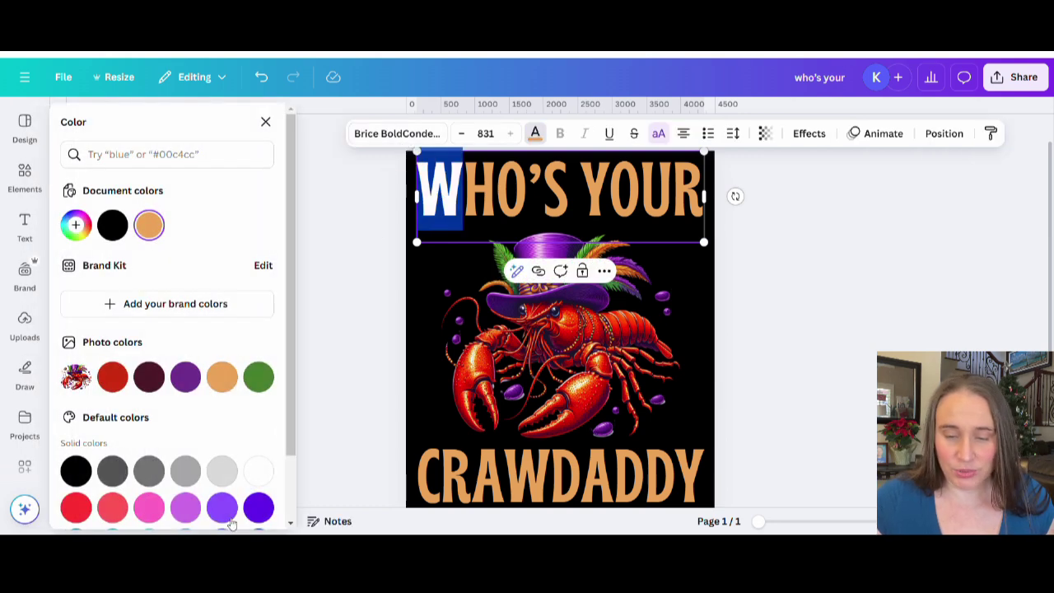
pyautogui.click(183, 381)
pyautogui.click(811, 340)
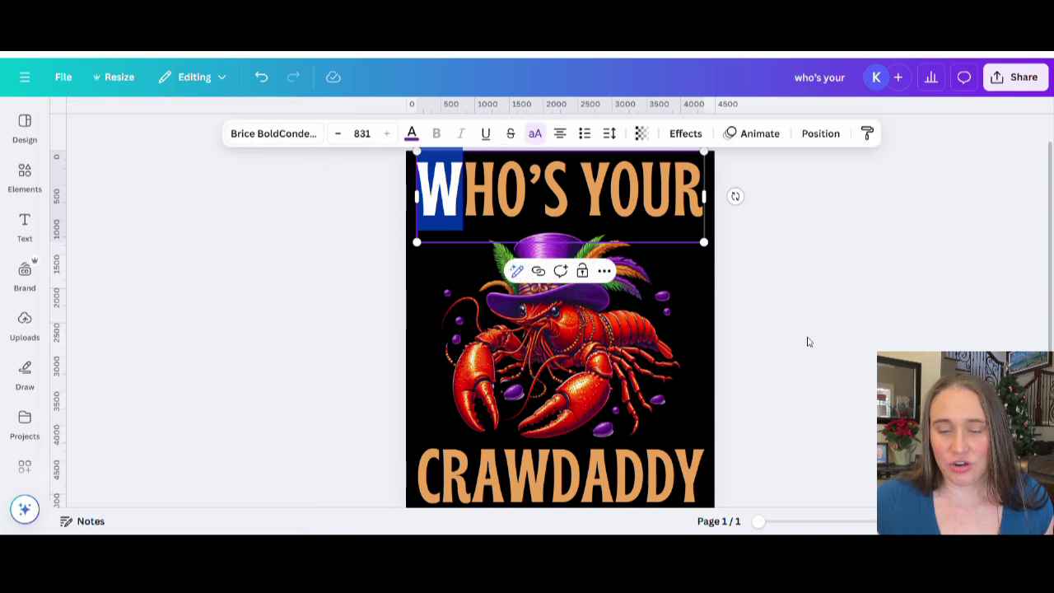
pyautogui.click(776, 328)
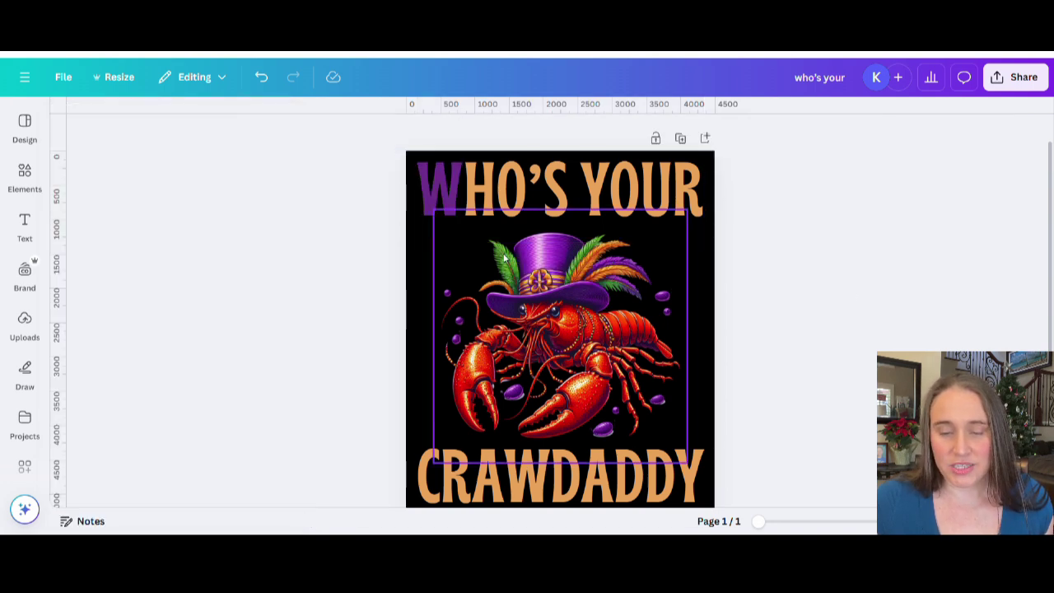
# Brighten the purple of the letter W with a custom color, #A448D2
pyautogui.click(448, 176)
pyautogui.moveTo(418, 198); pyautogui.dragTo(463, 202)
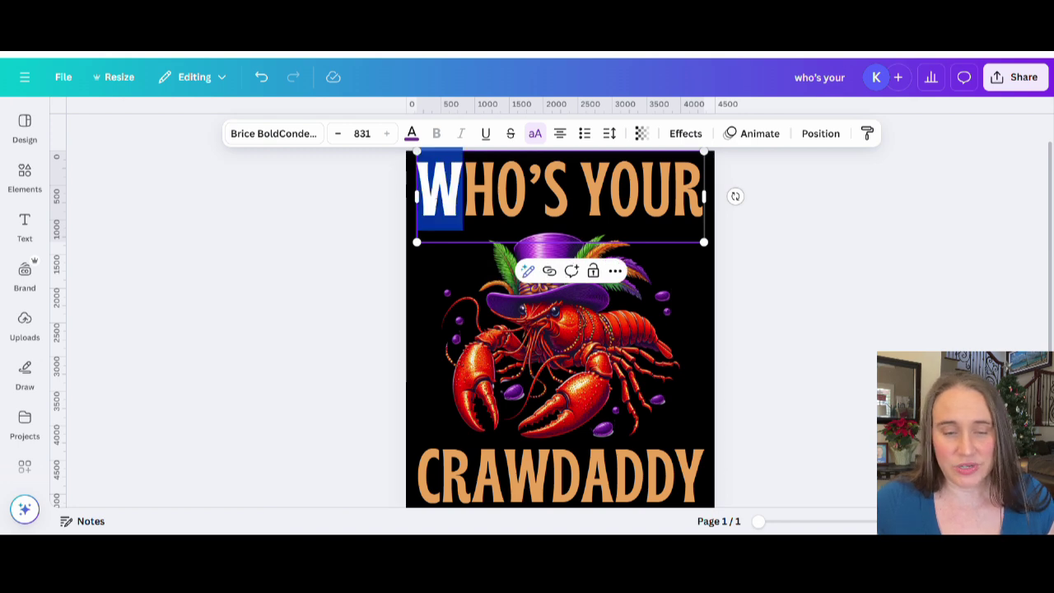
pyautogui.click(412, 134)
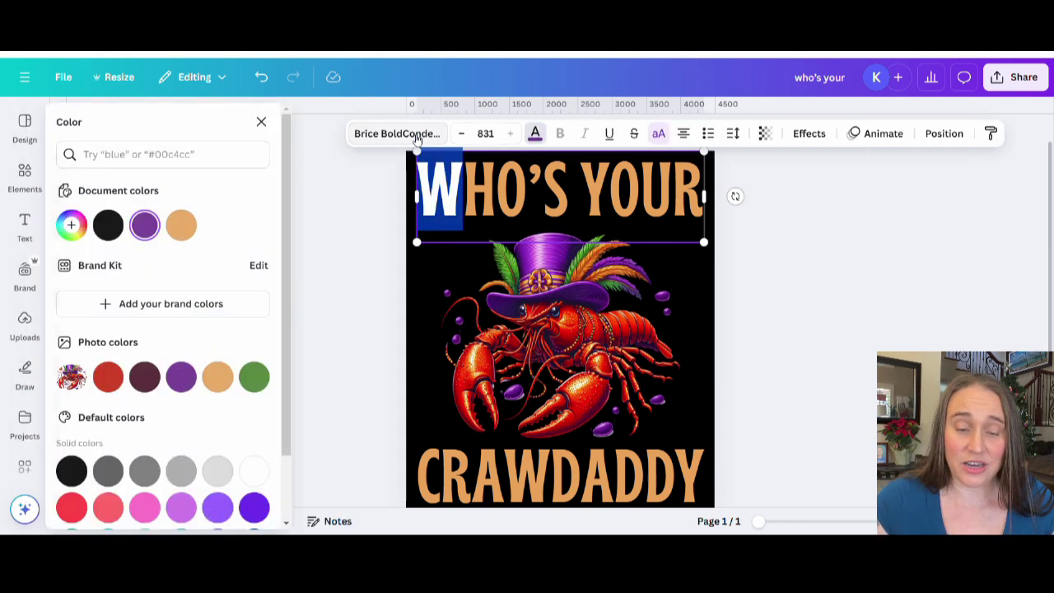
pyautogui.click(75, 225)
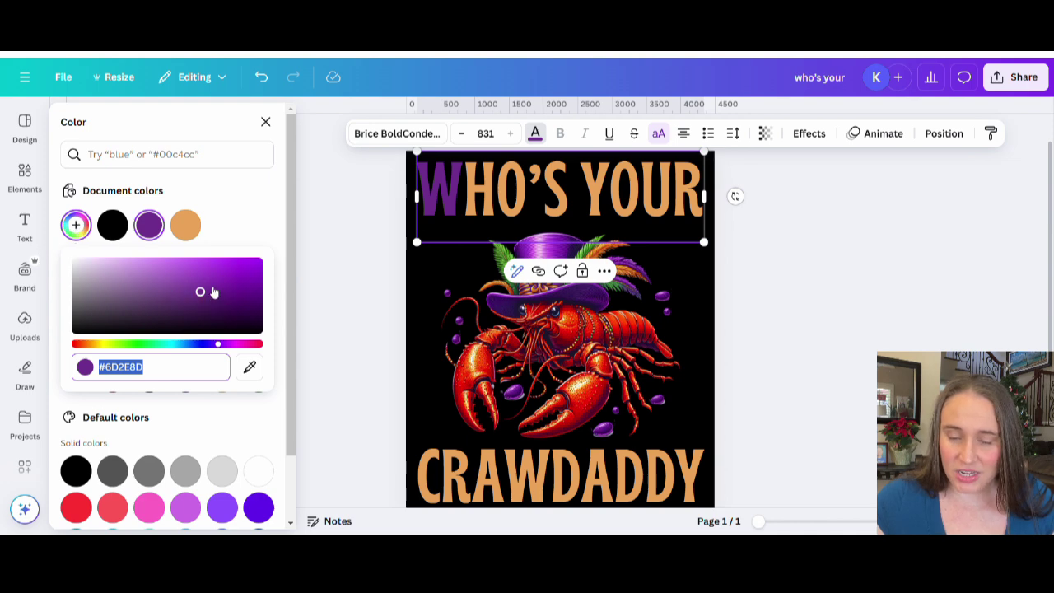
pyautogui.moveTo(202, 288); pyautogui.dragTo(198, 271)
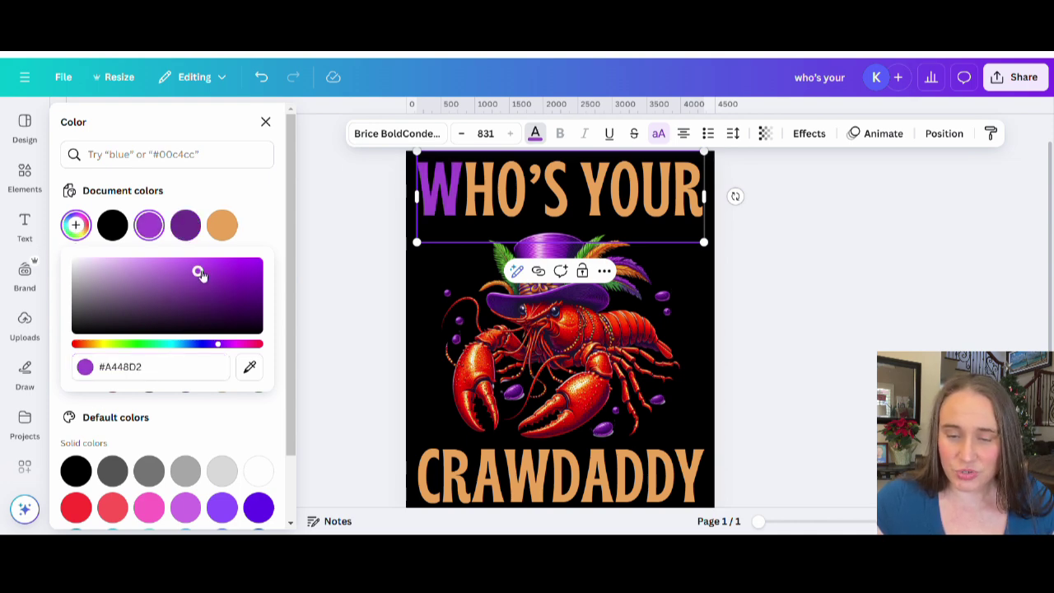
# Color the letter H of WHO'S with the new purple and lighten it to the custom color #C56FF0
pyautogui.click(489, 209)
pyautogui.moveTo(464, 206); pyautogui.dragTo(497, 206)
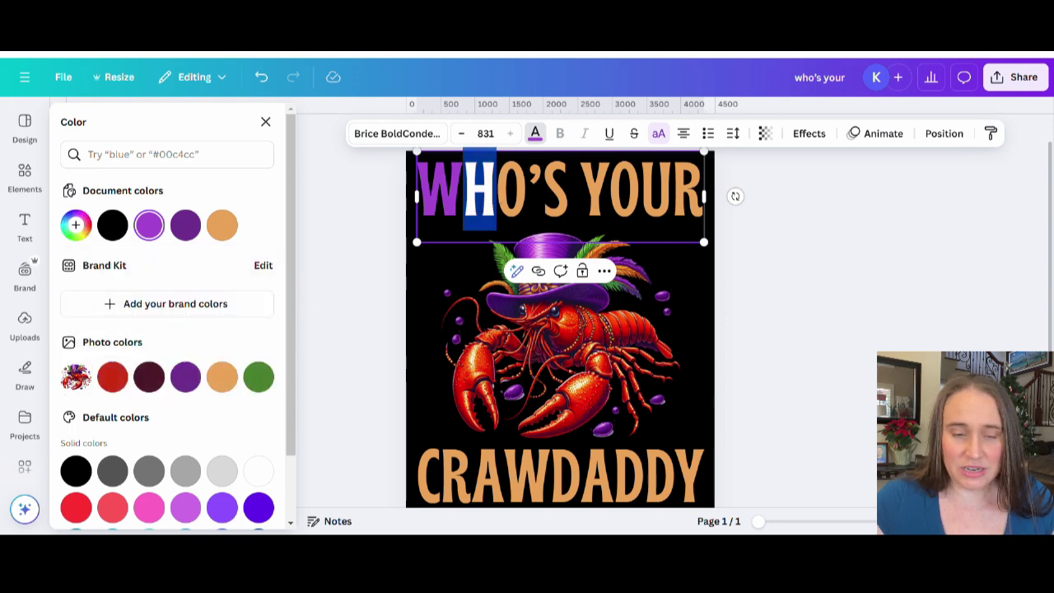
pyautogui.click(113, 227)
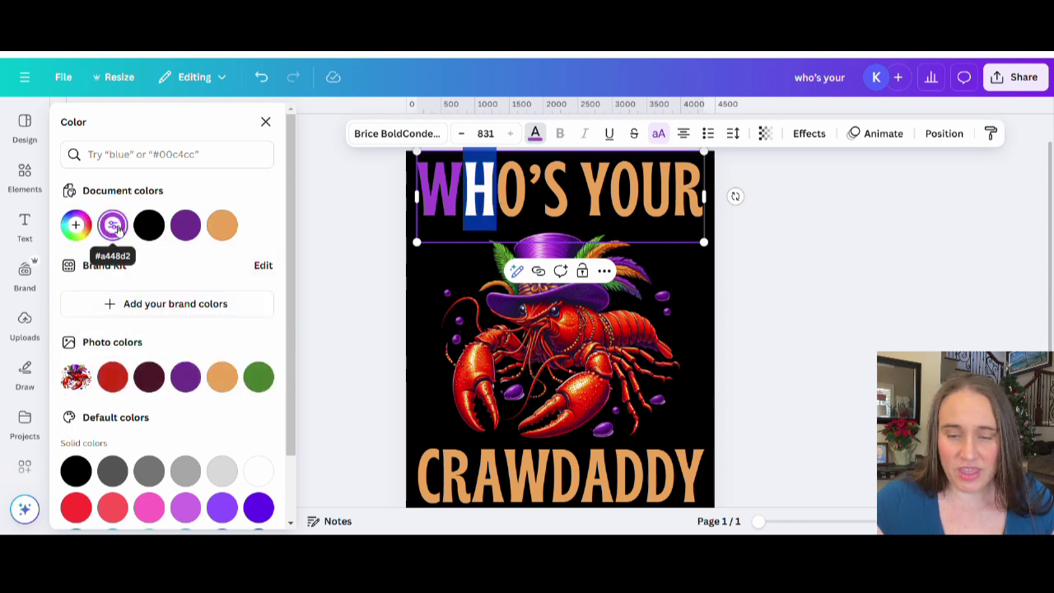
pyautogui.click(75, 224)
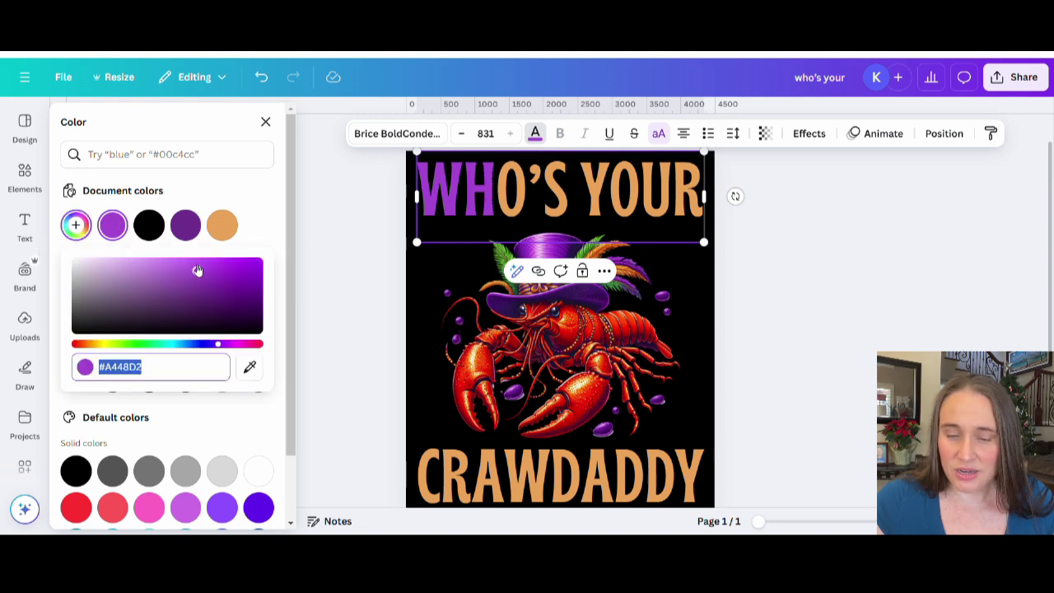
pyautogui.click(186, 265)
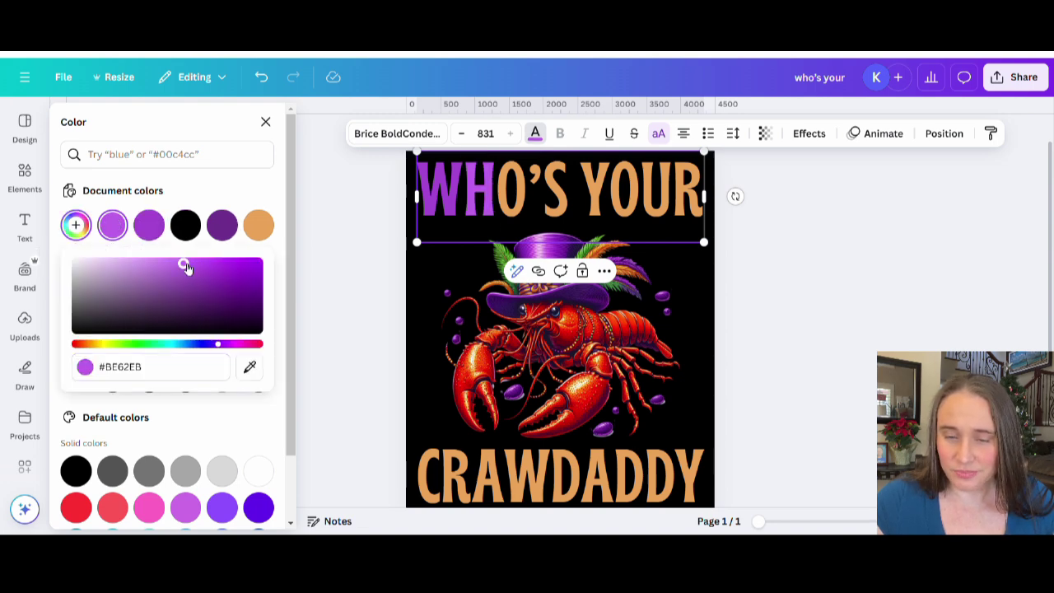
pyautogui.moveTo(185, 266); pyautogui.dragTo(180, 264)
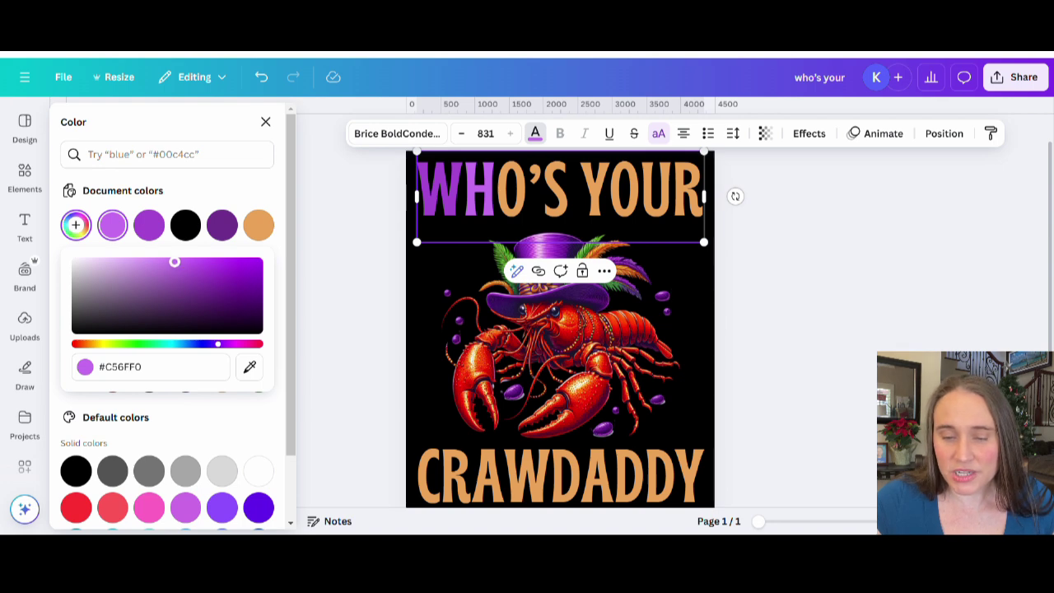
pyautogui.press('Escape')
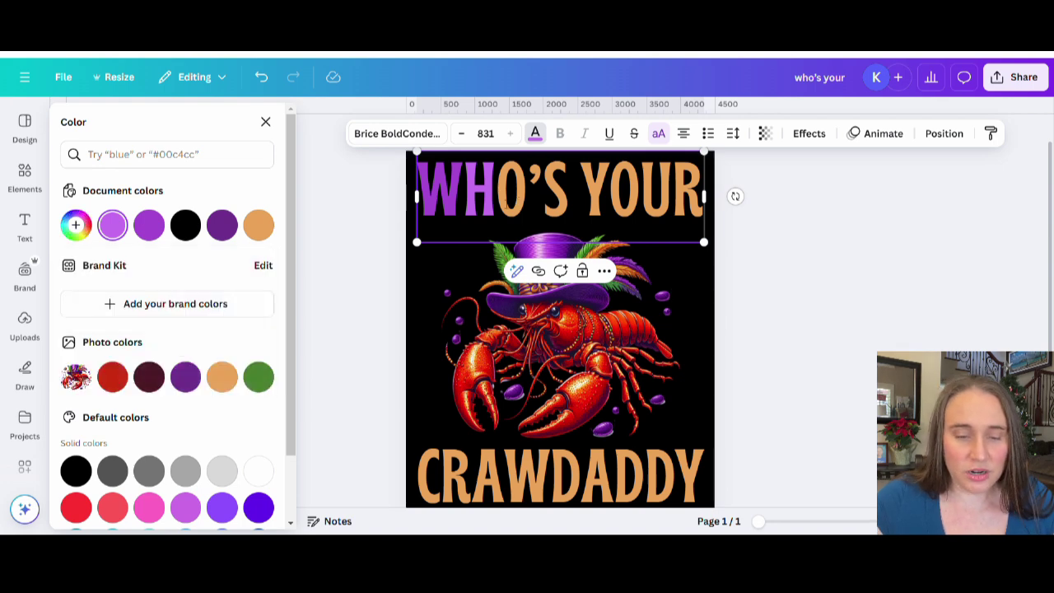
# Color the letter O of WHO'S with the light purple and shift it to the more vivid custom color #B535F5
pyautogui.hotkey('shift', 'Right')
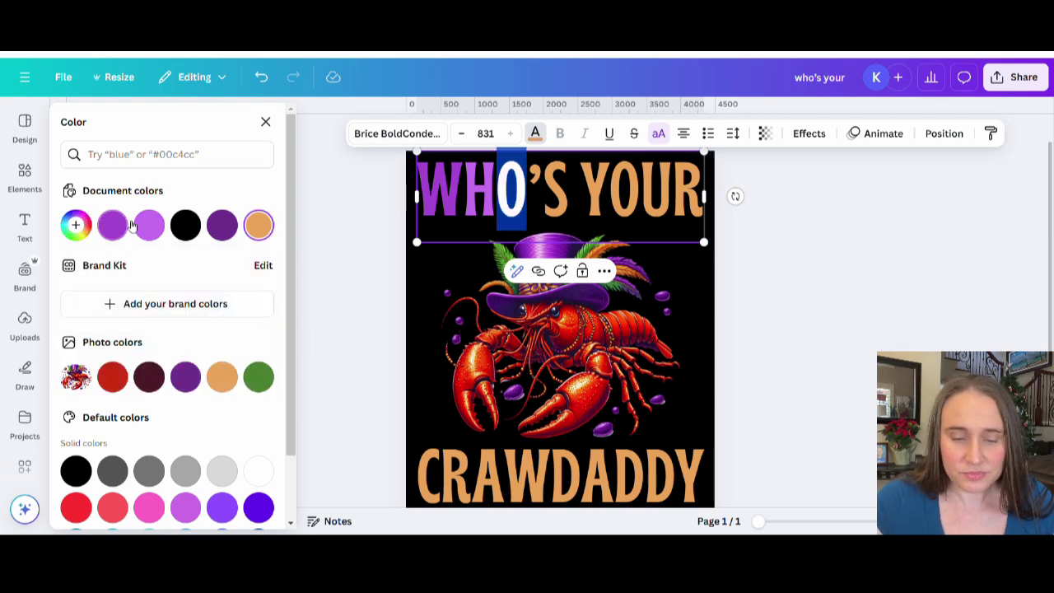
pyautogui.click(148, 226)
pyautogui.click(76, 225)
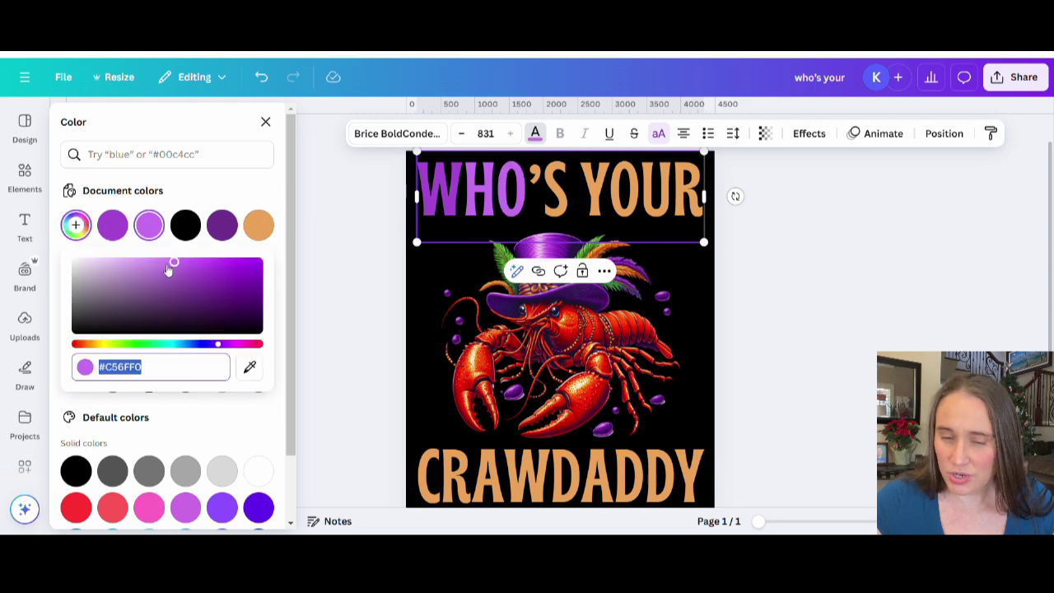
pyautogui.click(224, 261)
pyautogui.moveTo(225, 262); pyautogui.dragTo(221, 262)
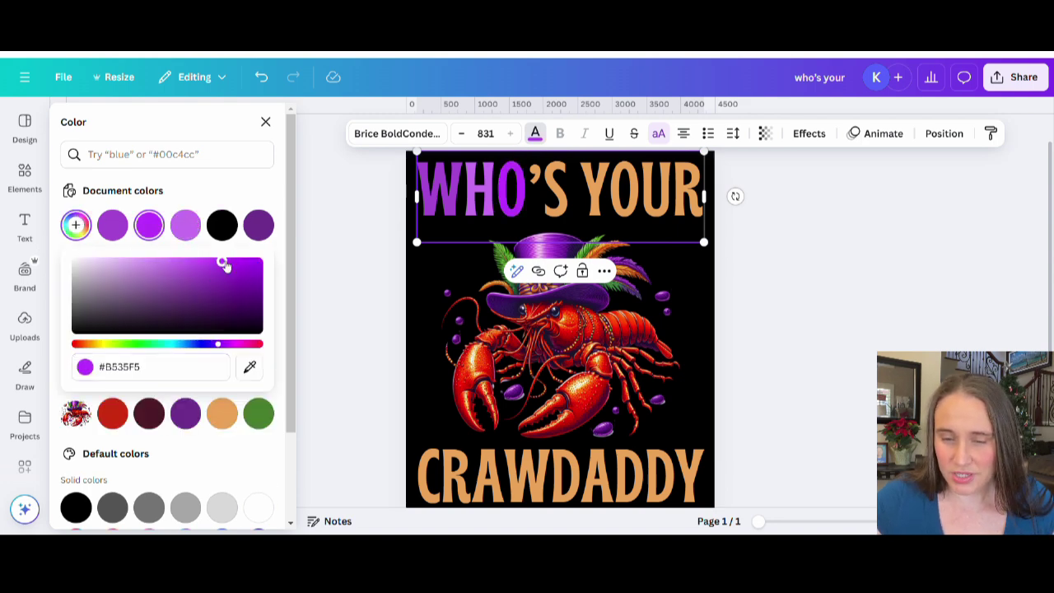
# Give the apostrophe in WHO'S a custom pale lilac color, lighter than the neighboring letters
pyautogui.click(548, 178)
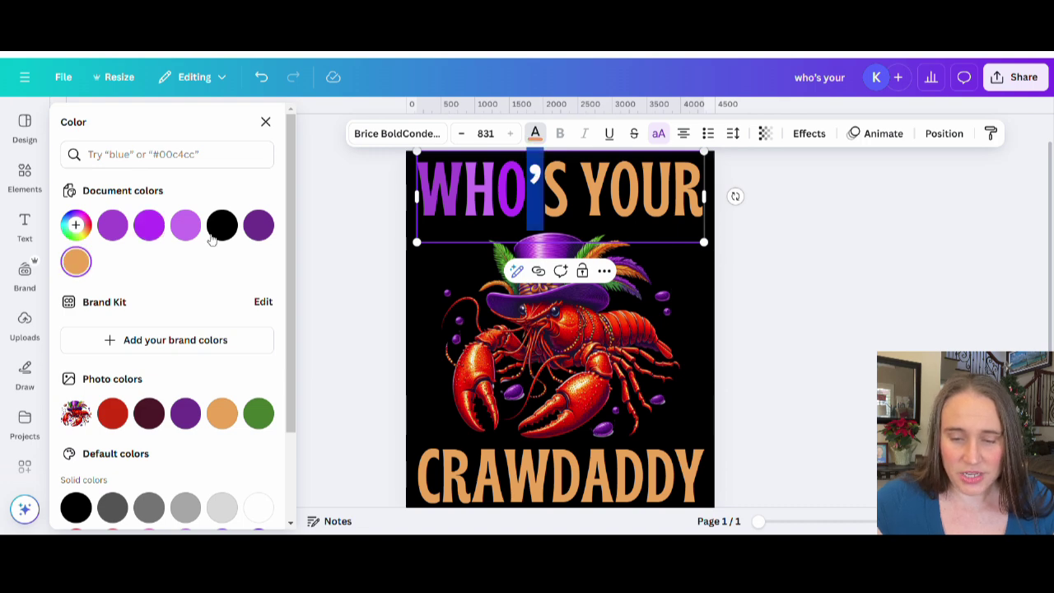
pyautogui.click(76, 225)
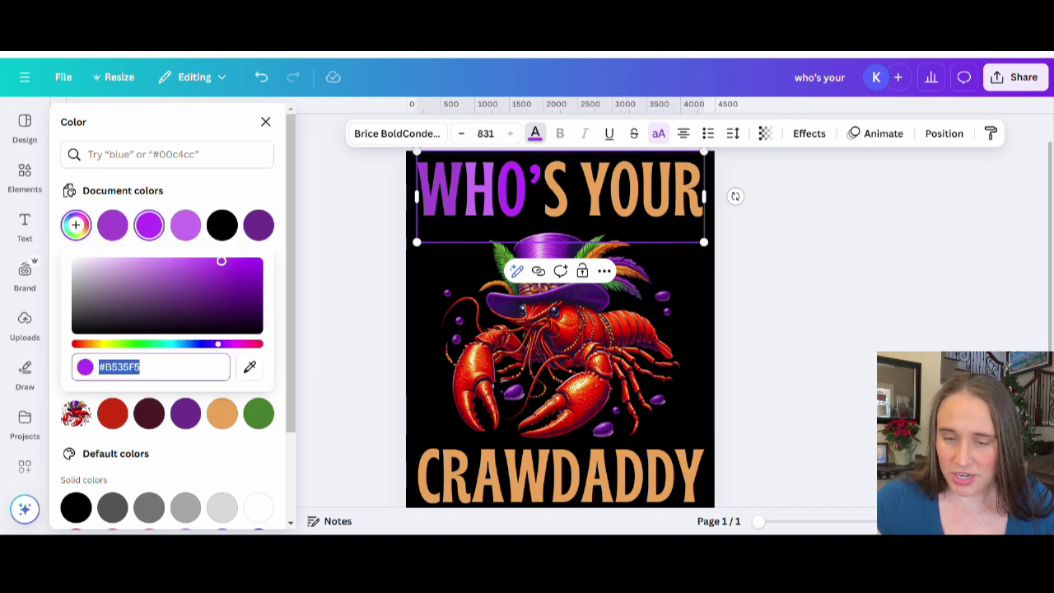
pyautogui.click(229, 269)
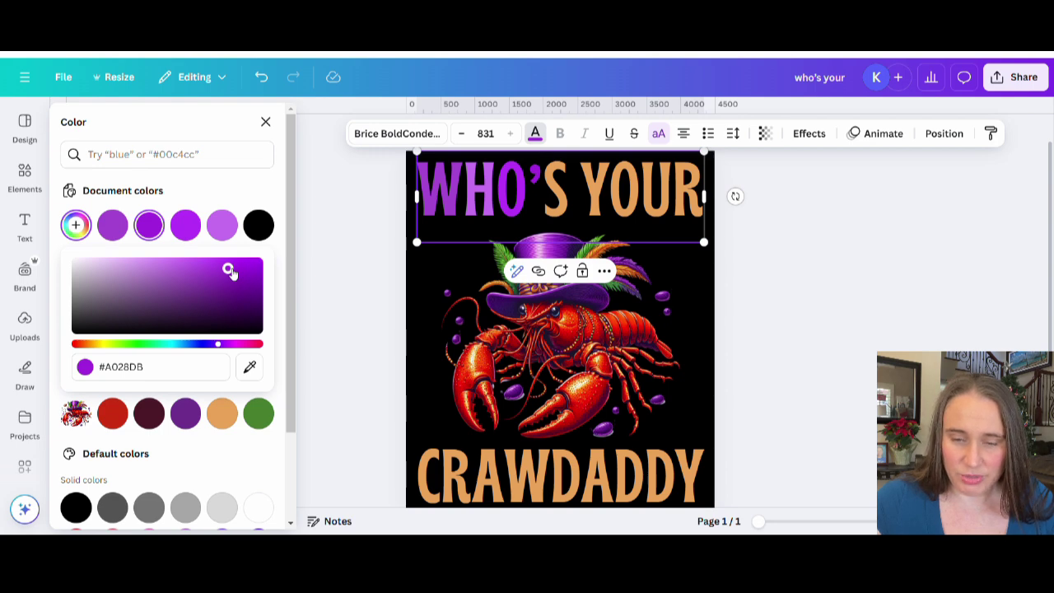
pyautogui.click(128, 261)
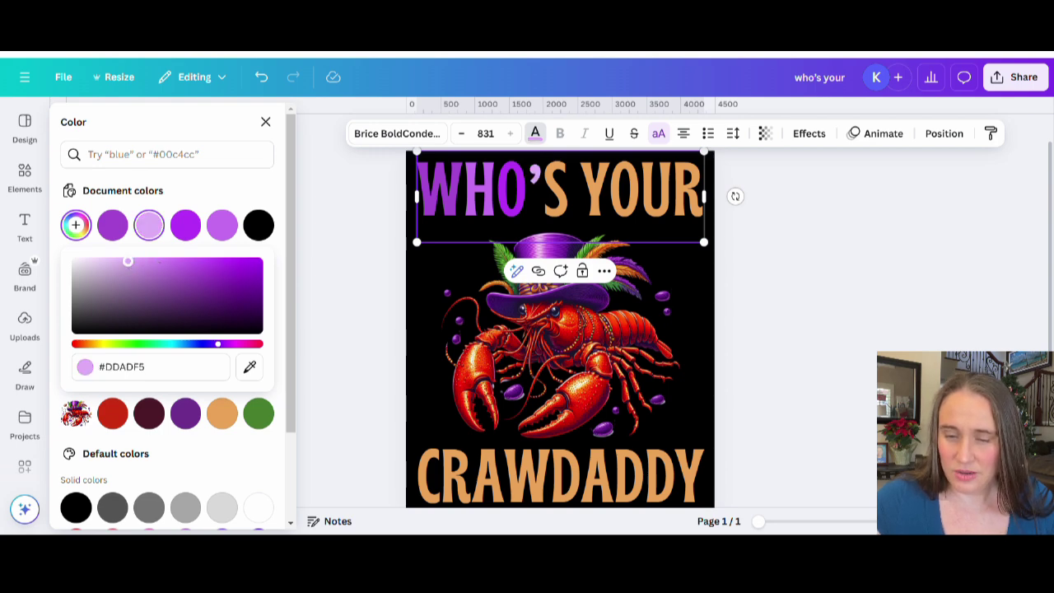
pyautogui.moveTo(128, 261); pyautogui.dragTo(129, 262)
pyautogui.click(192, 241)
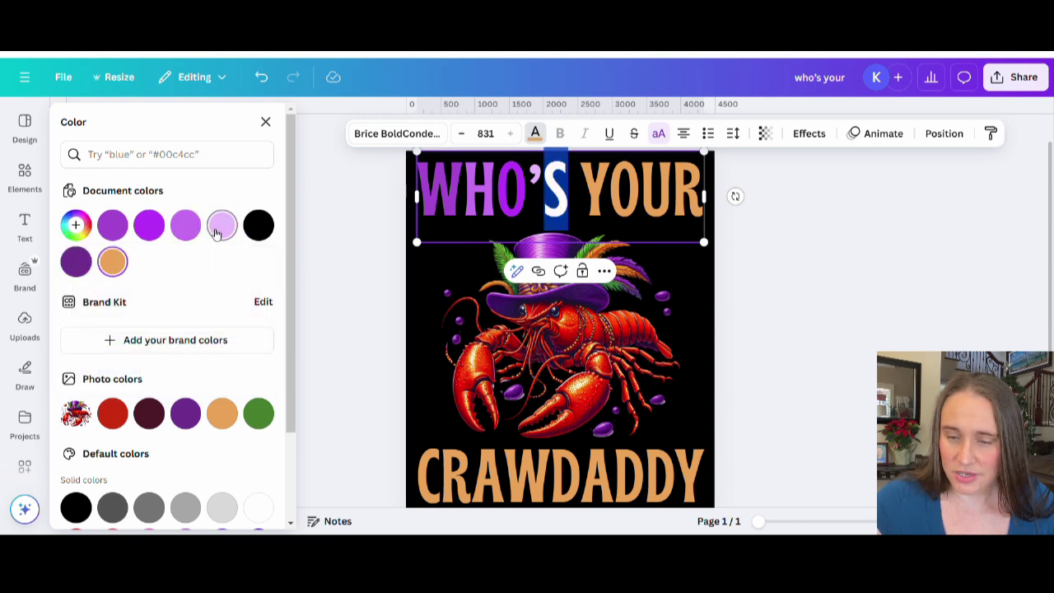
# Color the letter S of WHO'S with the pale lilac and deepen it to the custom color #DC97FF
pyautogui.click(219, 227)
pyautogui.click(76, 225)
pyautogui.moveTo(158, 269); pyautogui.dragTo(150, 261)
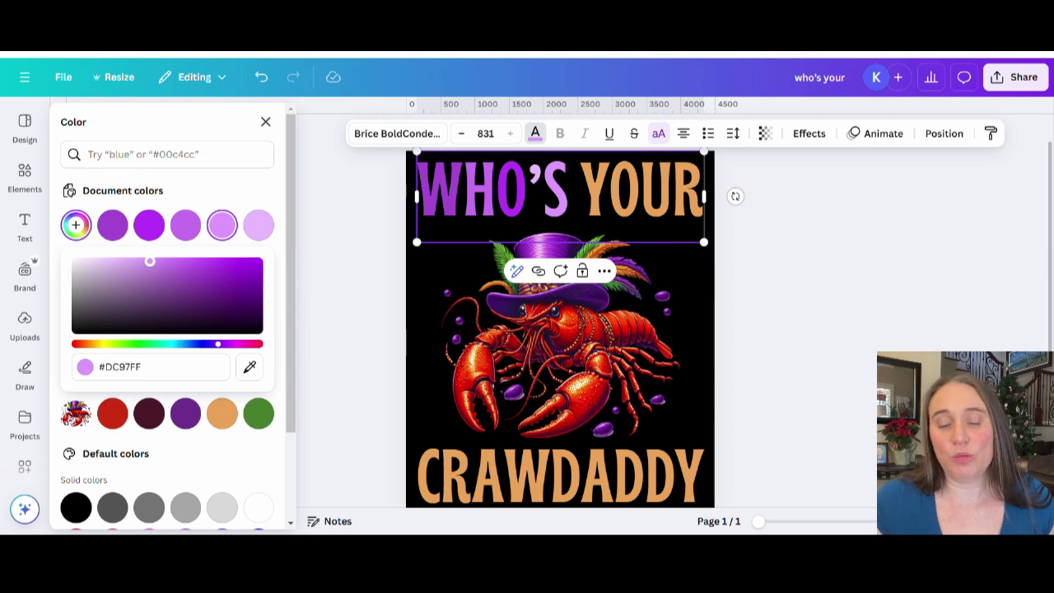
pyautogui.click(826, 288)
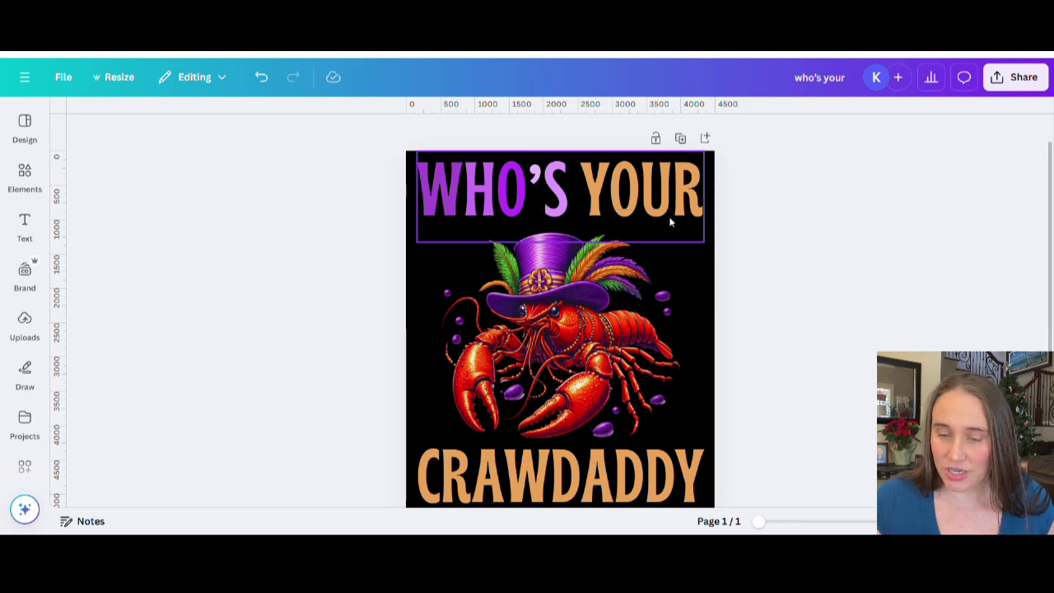
# Color the letter Y of YOUR with the photo's green and lighten it to the custom color #65B23F
pyautogui.click(598, 192)
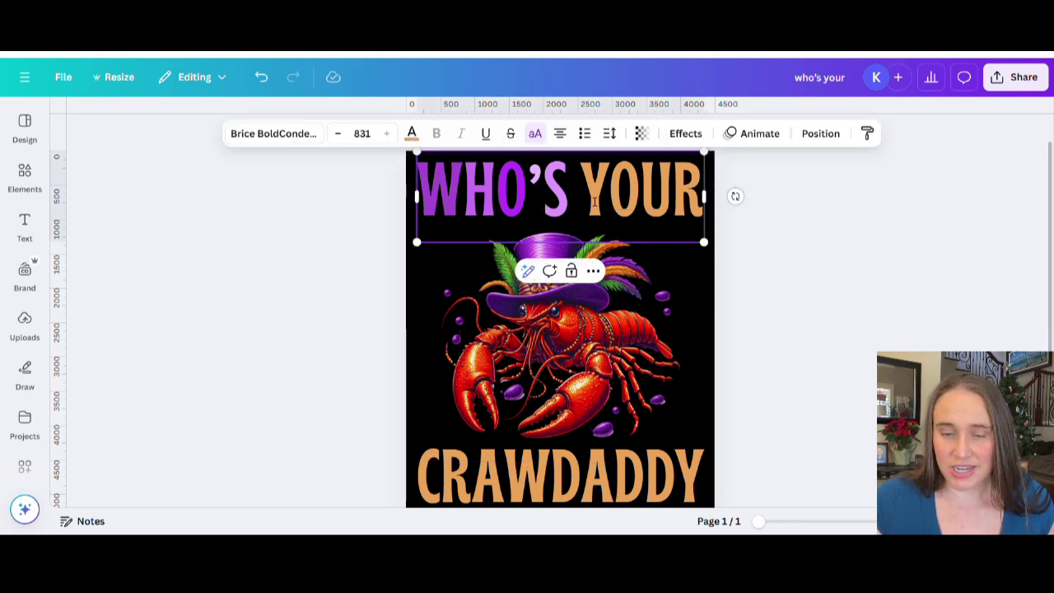
pyautogui.moveTo(609, 189); pyautogui.dragTo(581, 190)
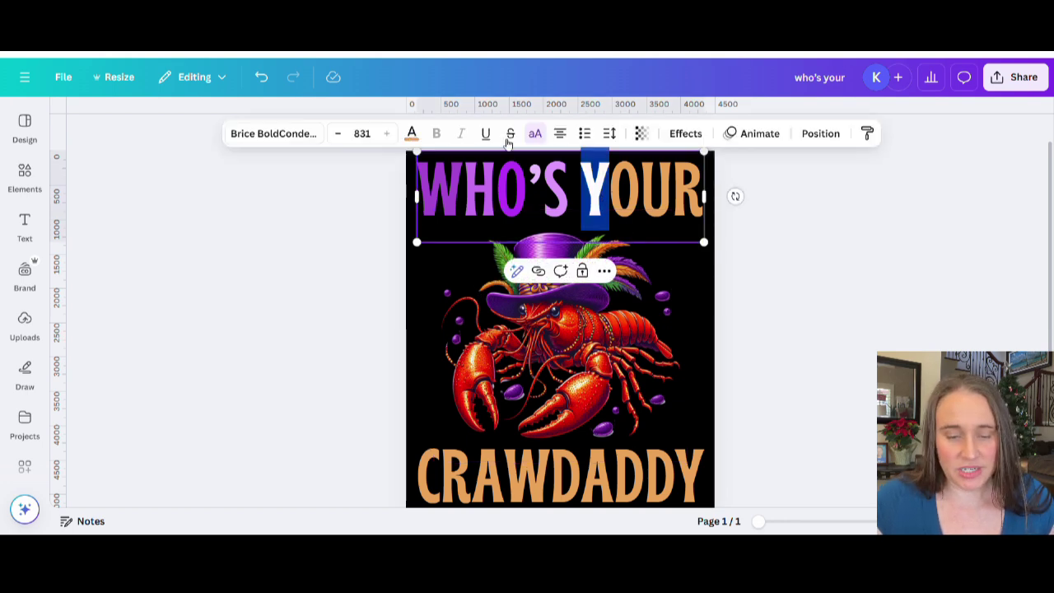
pyautogui.click(412, 135)
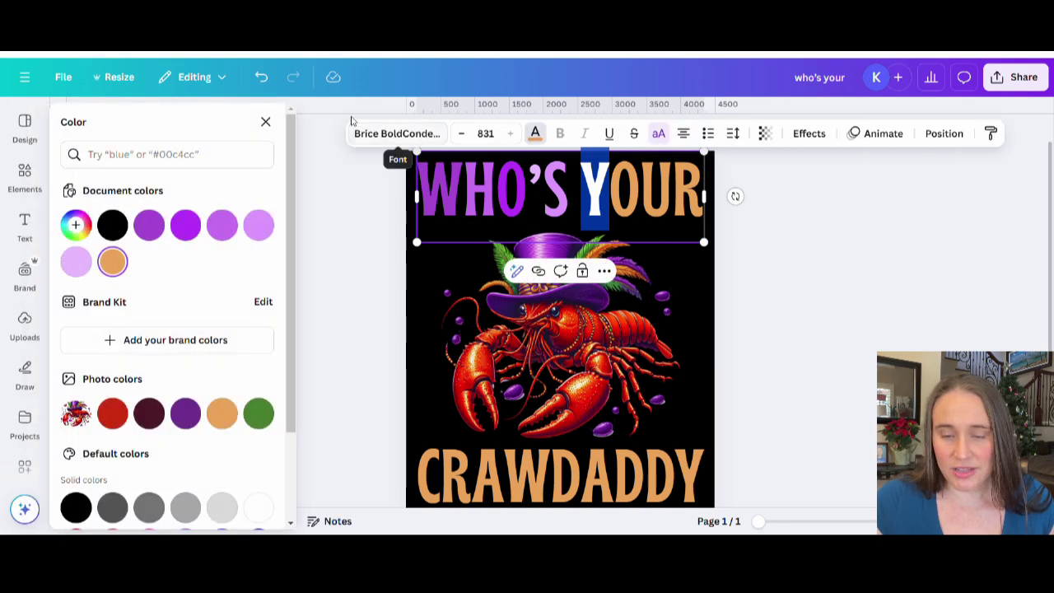
pyautogui.click(258, 416)
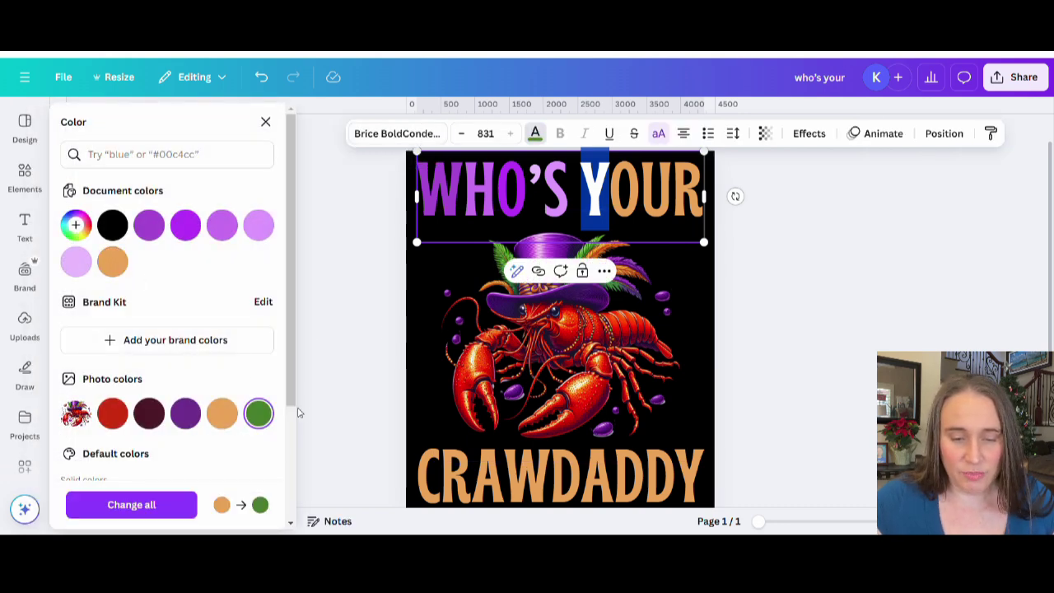
pyautogui.click(76, 225)
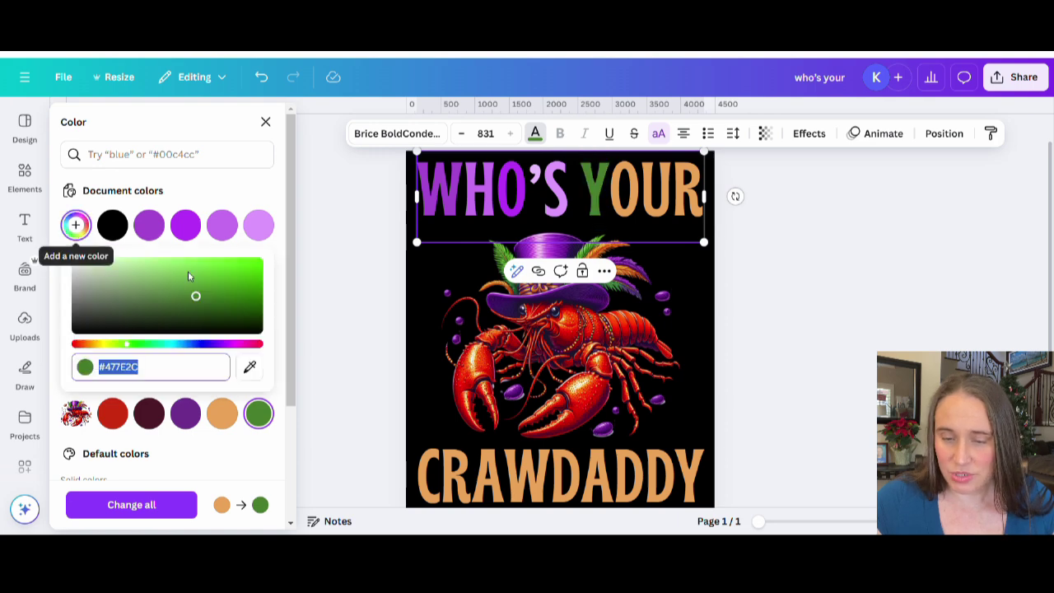
pyautogui.moveTo(195, 296); pyautogui.dragTo(194, 280)
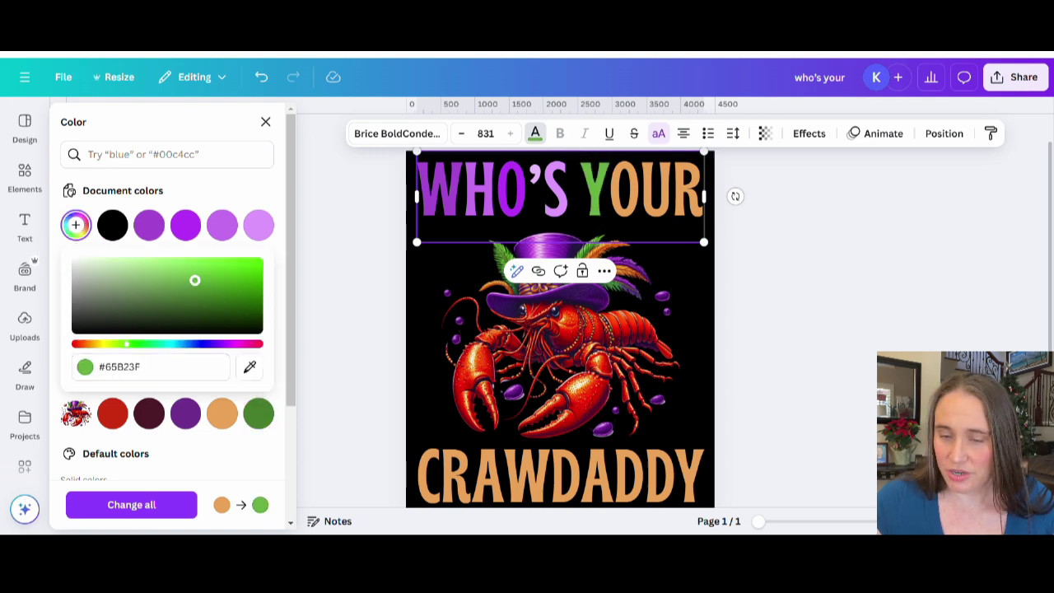
# Color the letter O of YOUR with the new green and shift it to a brighter, more vivid custom green
pyautogui.click(633, 196)
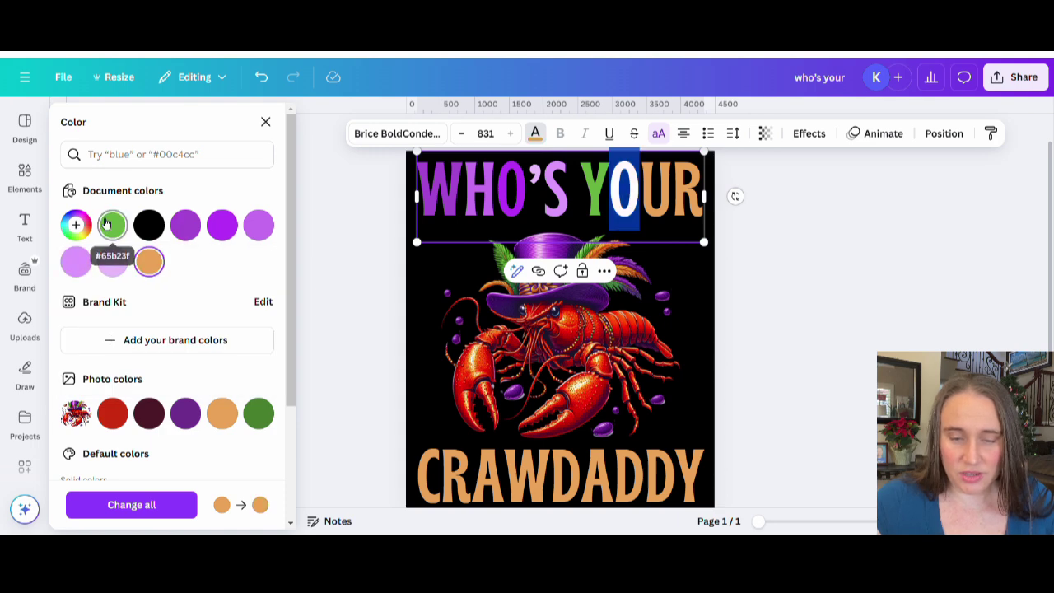
pyautogui.click(78, 226)
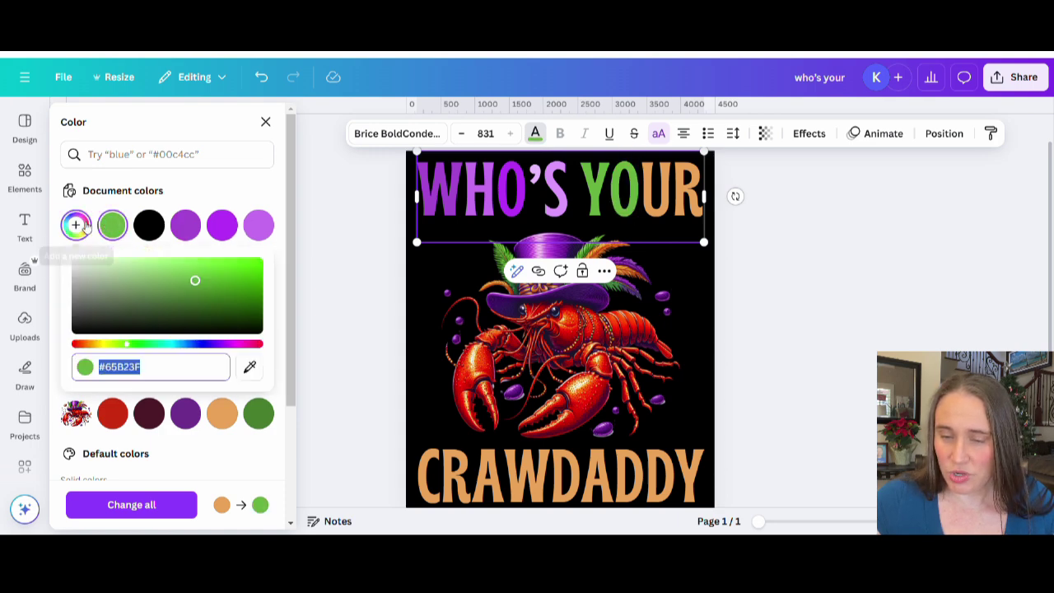
pyautogui.click(213, 270)
# Color the letter U of YOUR with the #65B23F green and lighten it to the custom color #85D05F
pyautogui.click(650, 203)
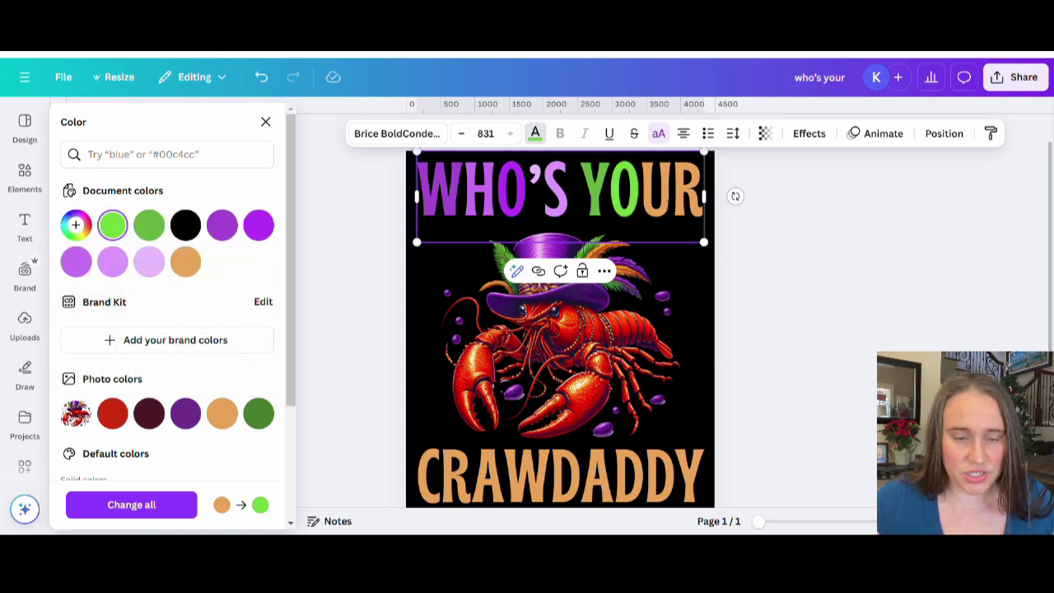
pyautogui.moveTo(665, 205); pyautogui.dragTo(642, 206)
pyautogui.click(116, 225)
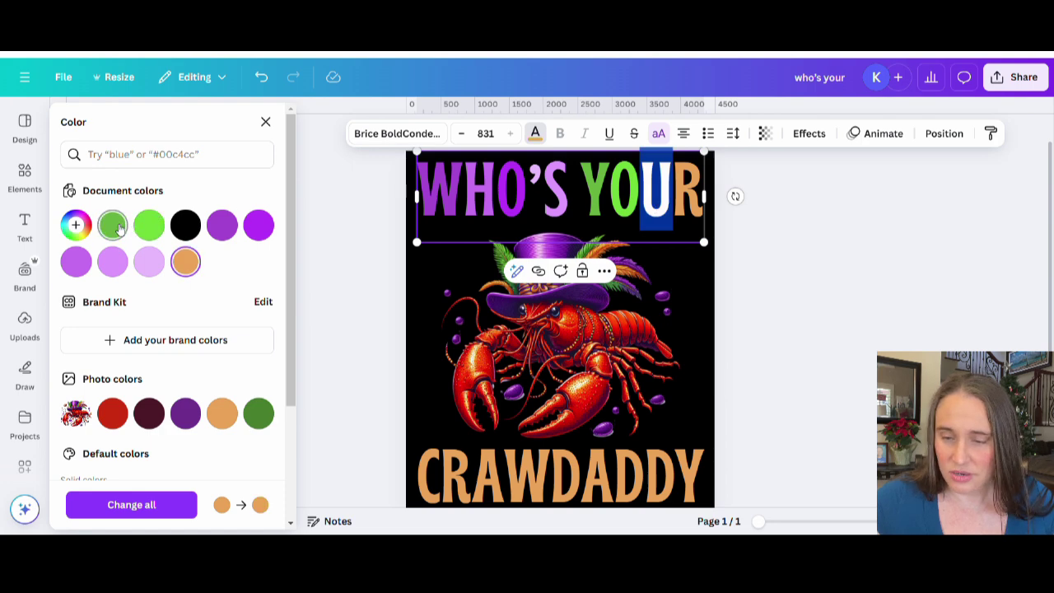
pyautogui.click(114, 224)
pyautogui.click(177, 275)
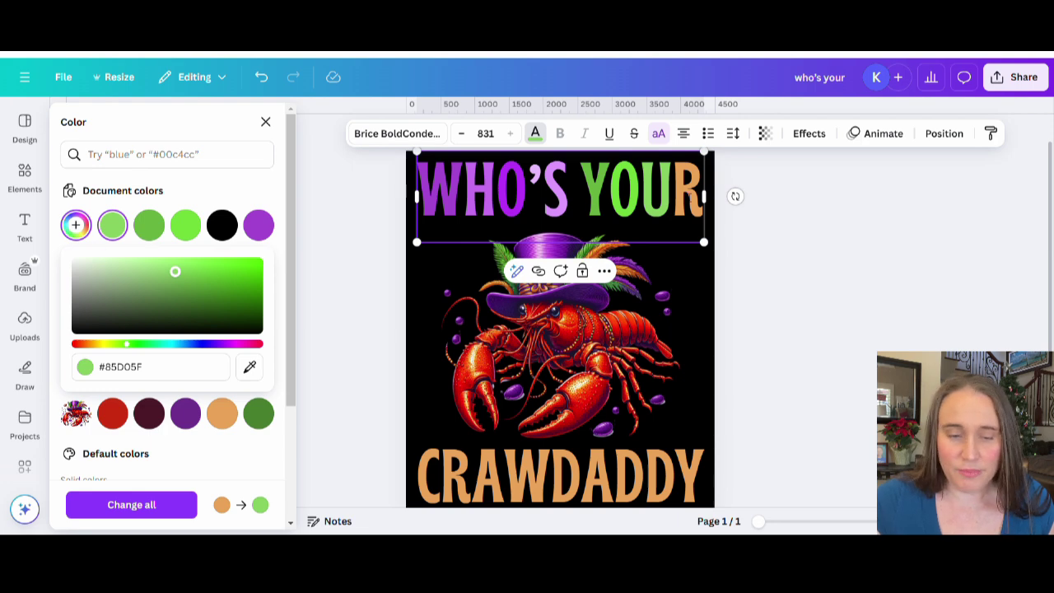
pyautogui.press('Escape')
# Give the letter R of YOUR the custom pale green #A3EB7F and deselect the text
pyautogui.click(76, 225)
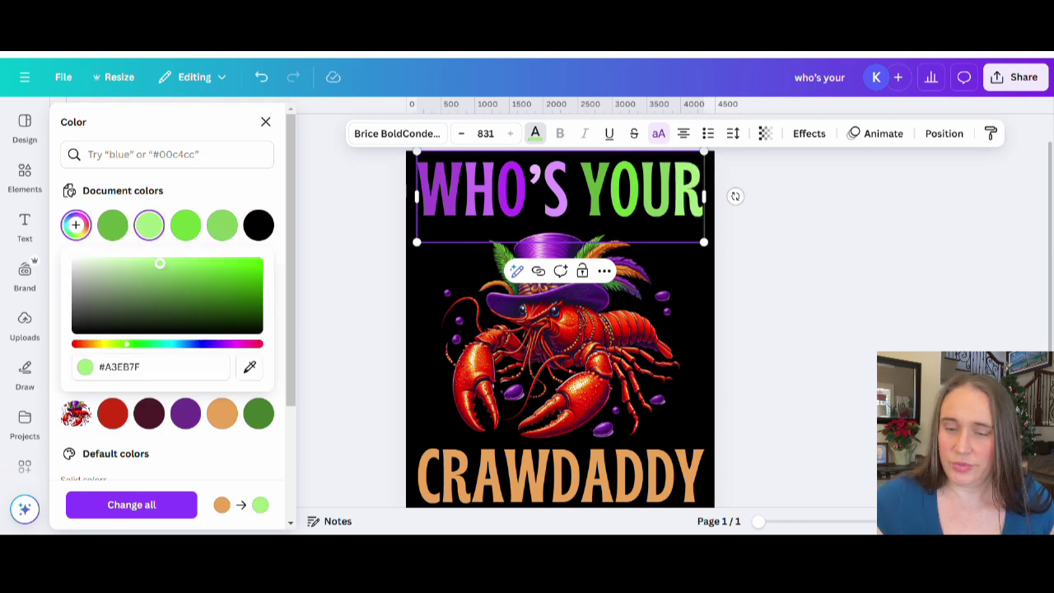
pyautogui.click(834, 310)
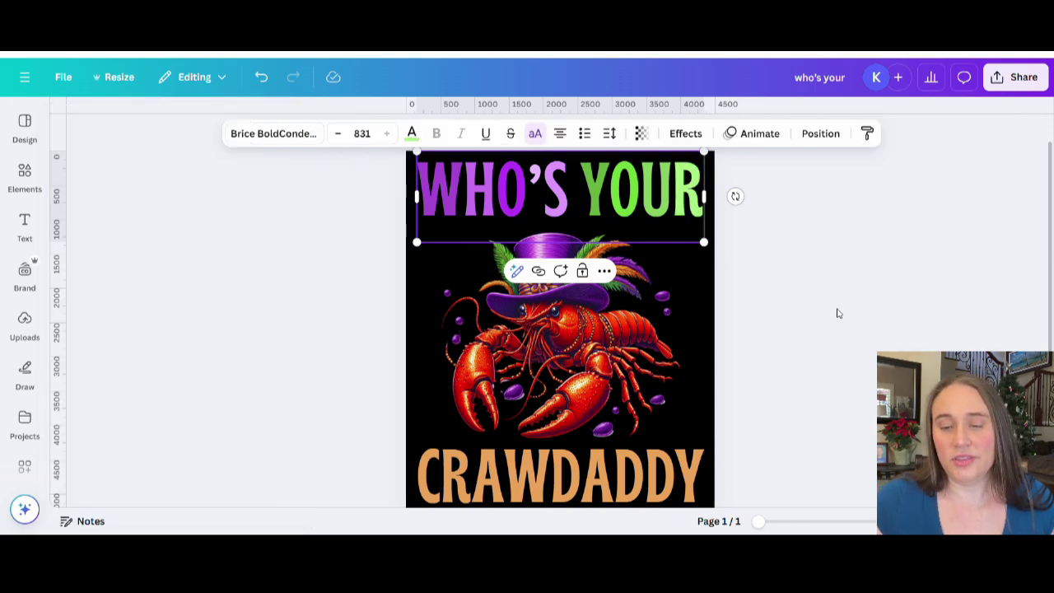
pyautogui.click(835, 313)
# Apply the photo's orange to only the letter C of CRAWDADDY
pyautogui.scroll(-1, 857, 239)
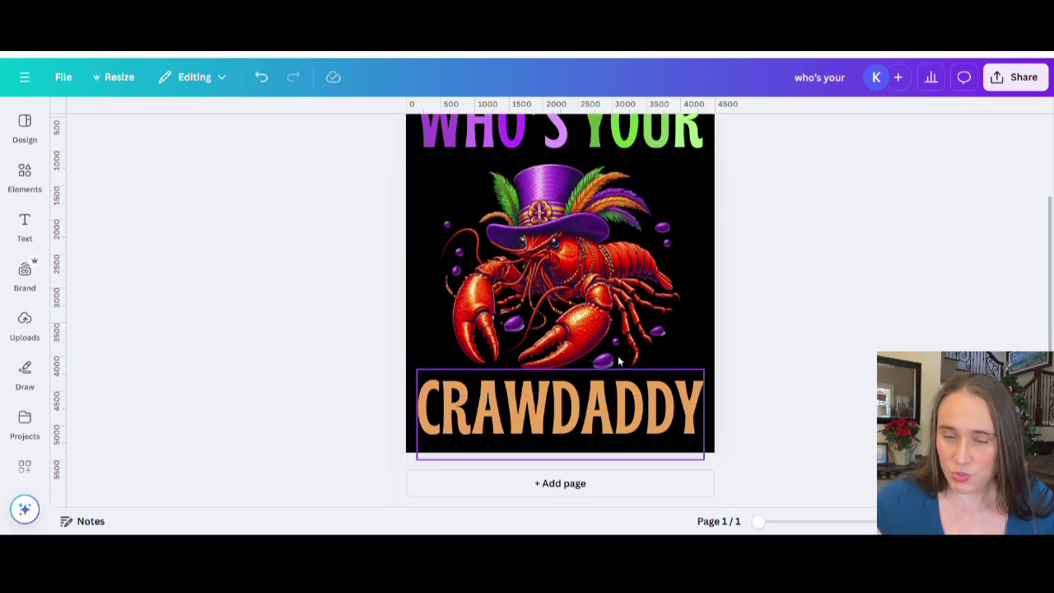
pyautogui.click(509, 424)
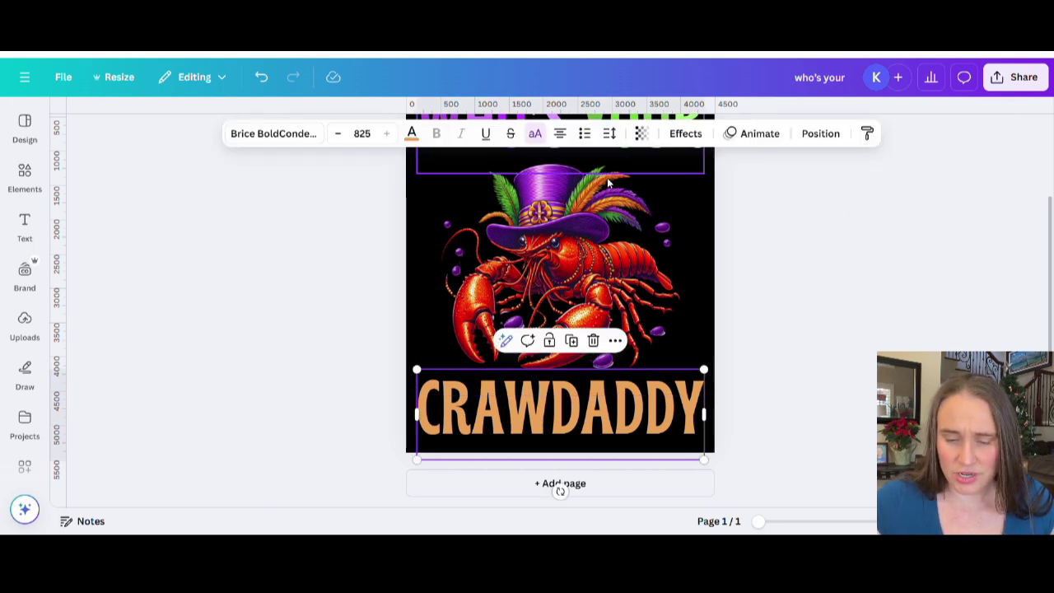
pyautogui.click(445, 423)
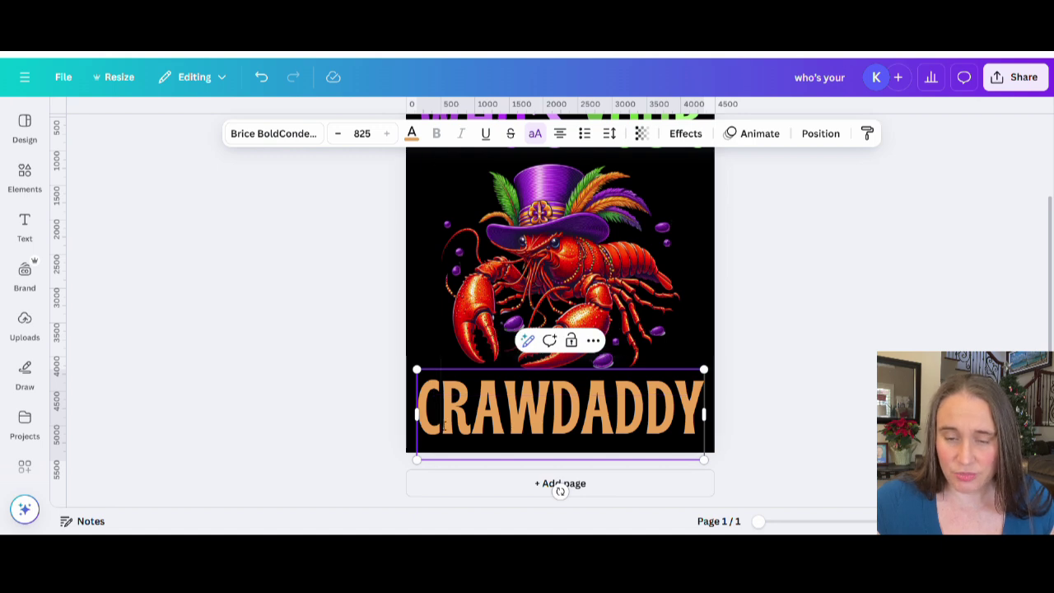
pyautogui.doubleClick(443, 425)
pyautogui.click(437, 428)
pyautogui.moveTo(440, 424); pyautogui.dragTo(418, 424)
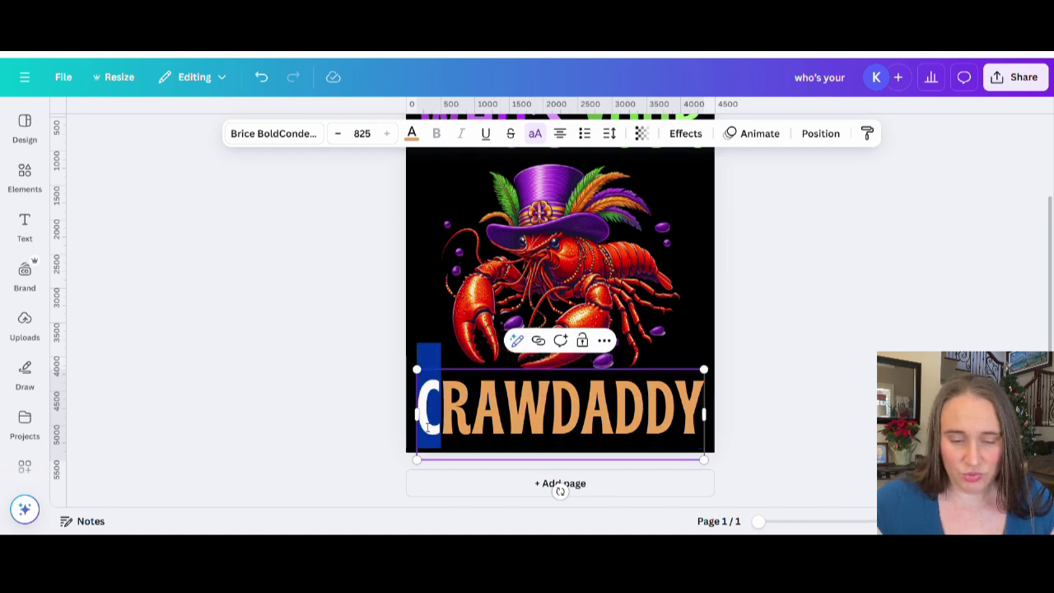
pyautogui.click(412, 133)
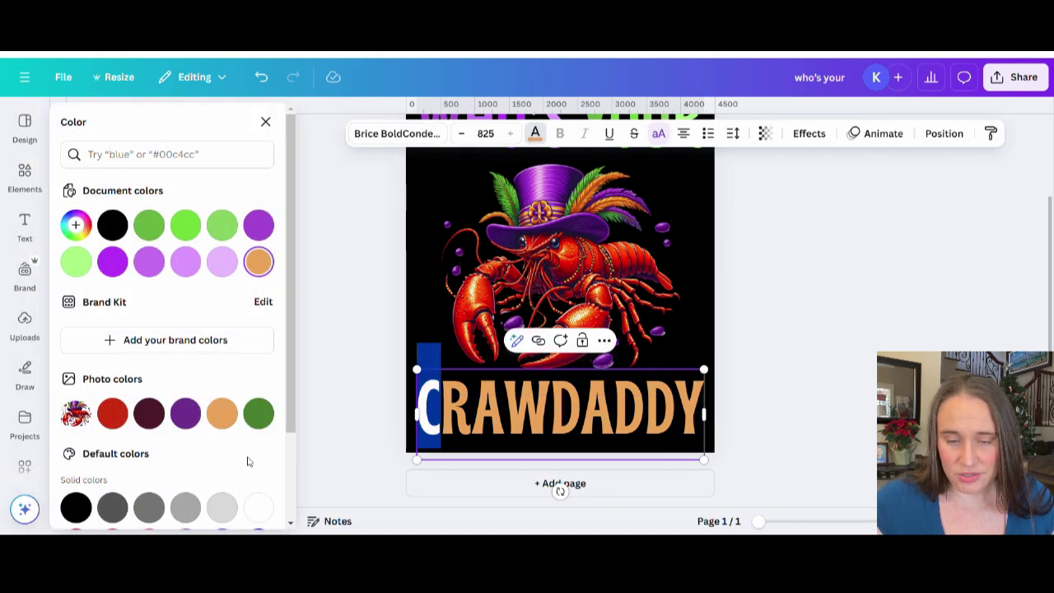
pyautogui.click(221, 413)
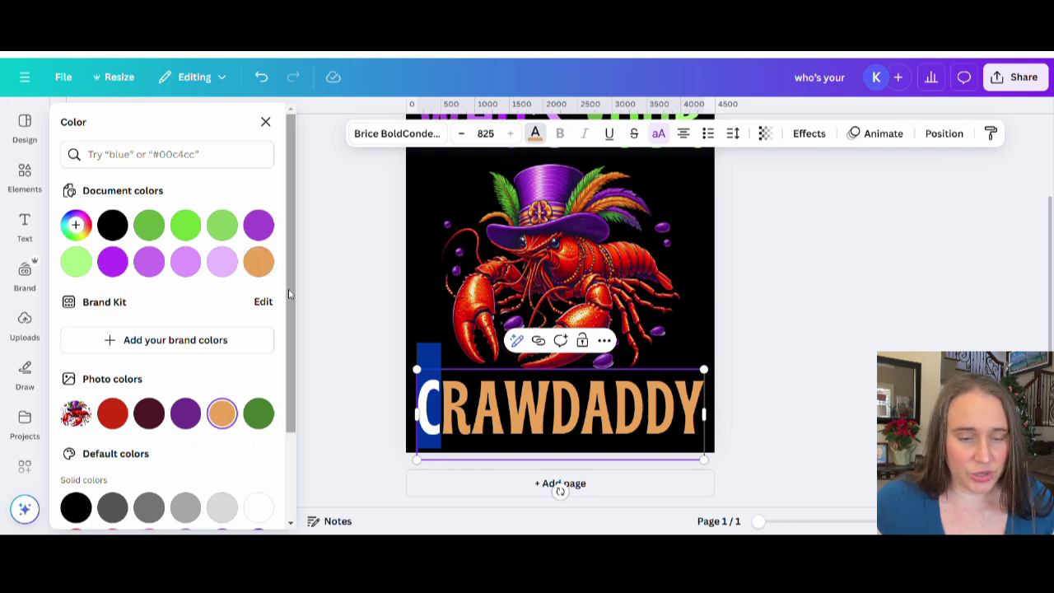
# Shift the C of CRAWDADDY to a yellower hue and lighten it to the custom color #FECE7D, then deselect the text
pyautogui.click(75, 228)
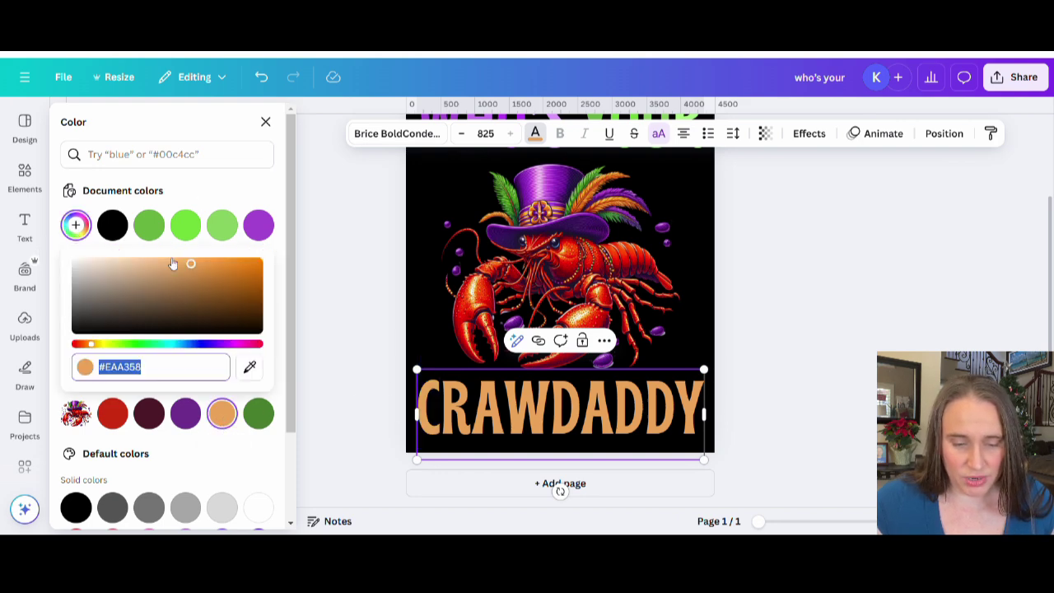
pyautogui.click(96, 351)
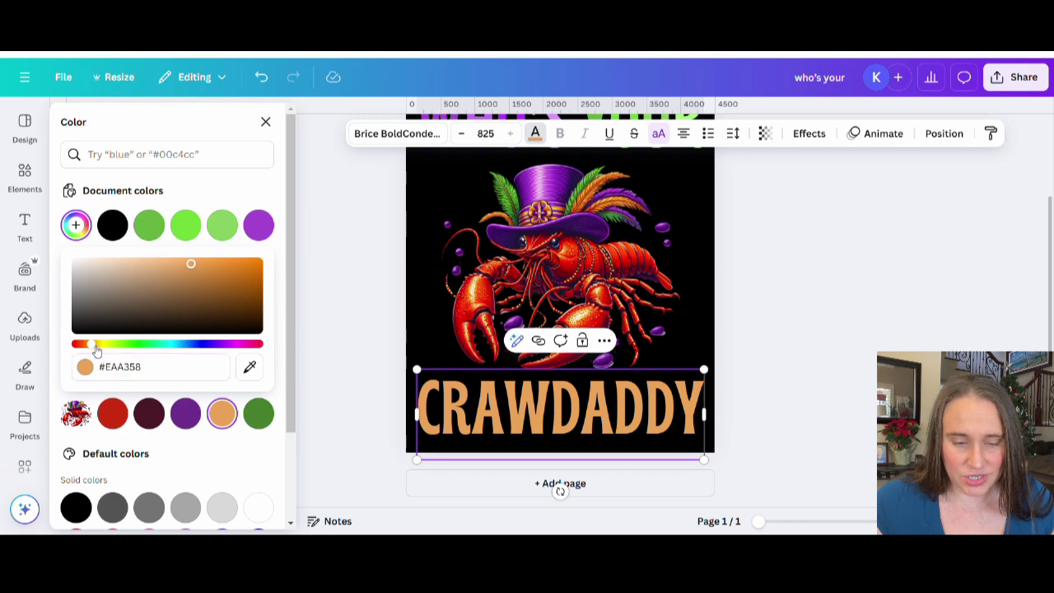
pyautogui.click(97, 351)
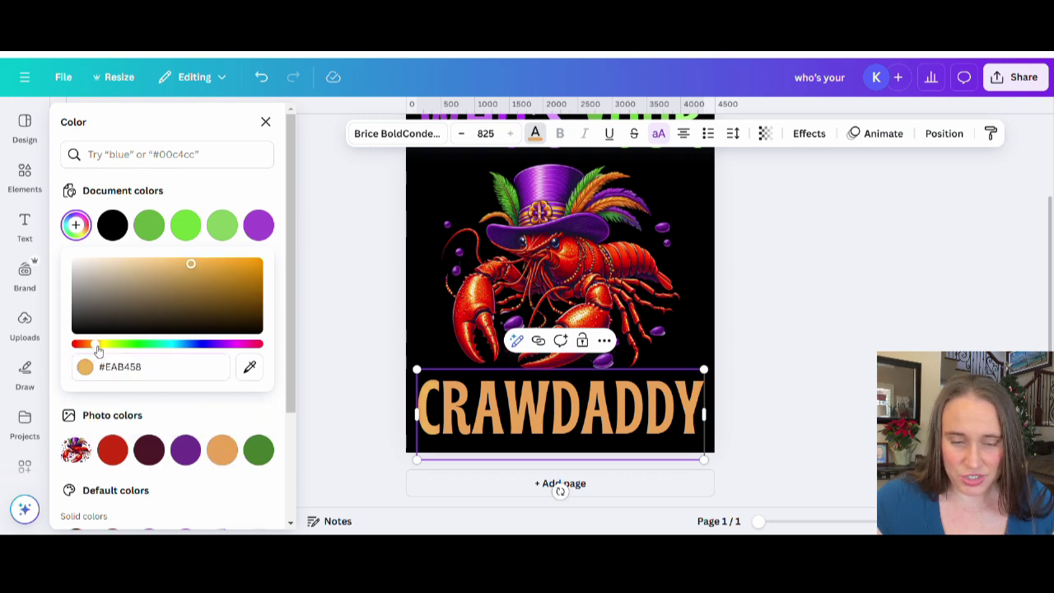
pyautogui.click(154, 262)
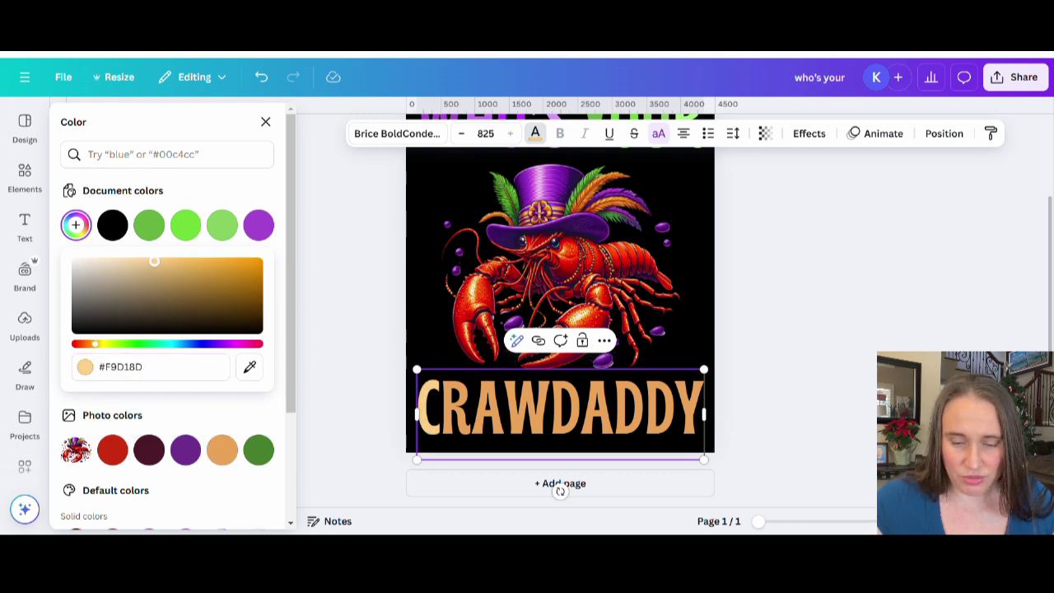
pyautogui.click(163, 266)
pyautogui.click(168, 261)
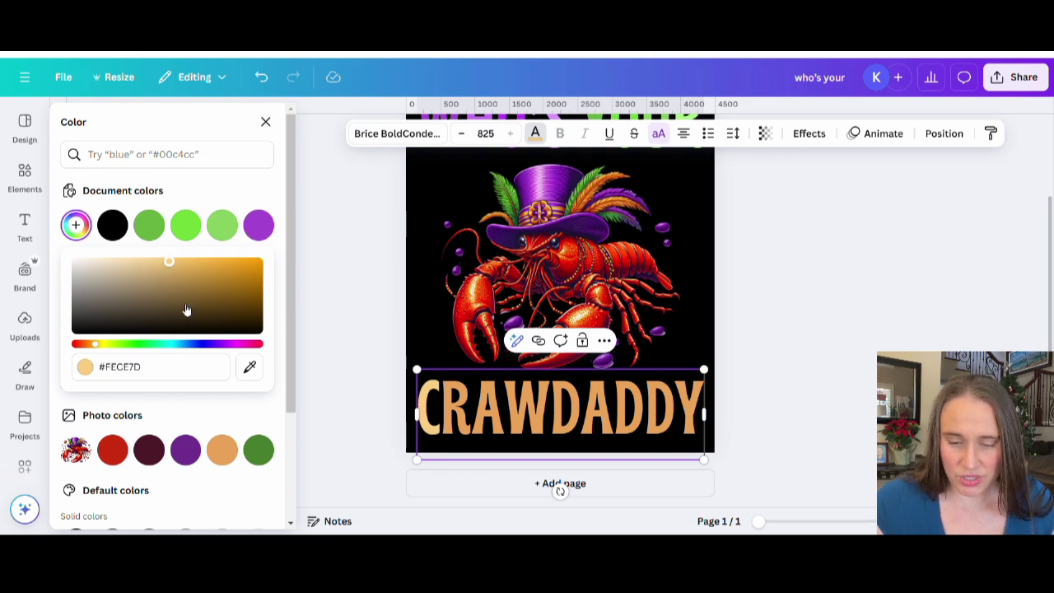
pyautogui.click(560, 491)
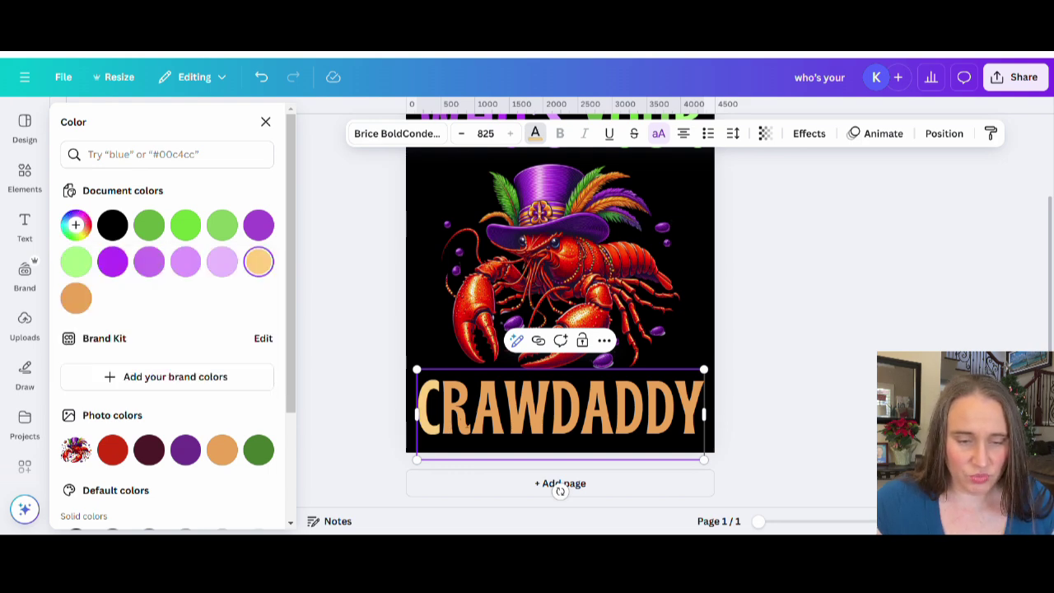
pyautogui.click(829, 356)
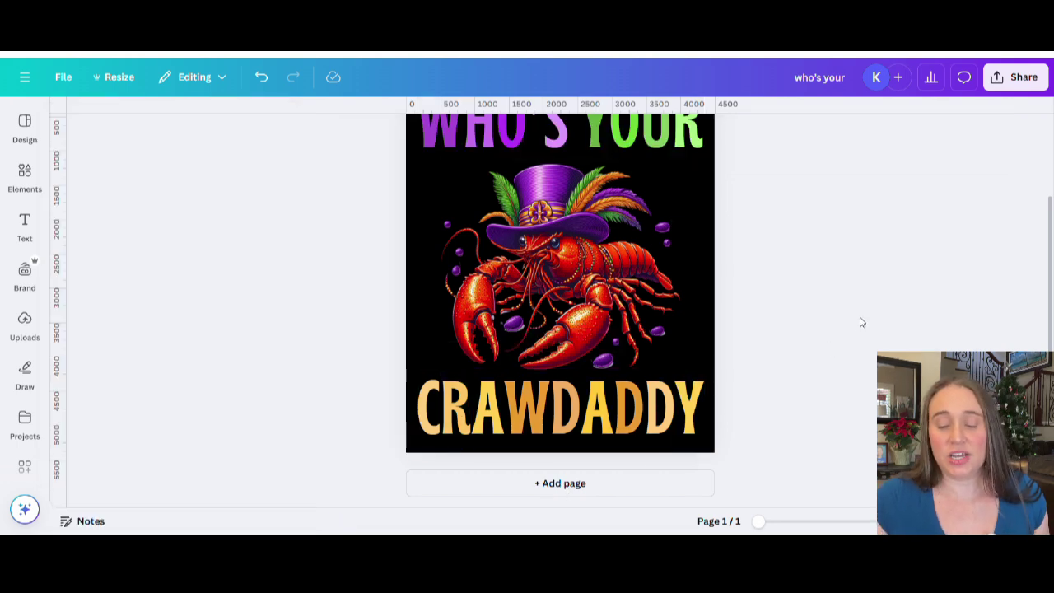
# Enlarge the crawfish image until it is about as wide as the text lines and shift it slightly left to center it
pyautogui.scroll(2, 860, 321)
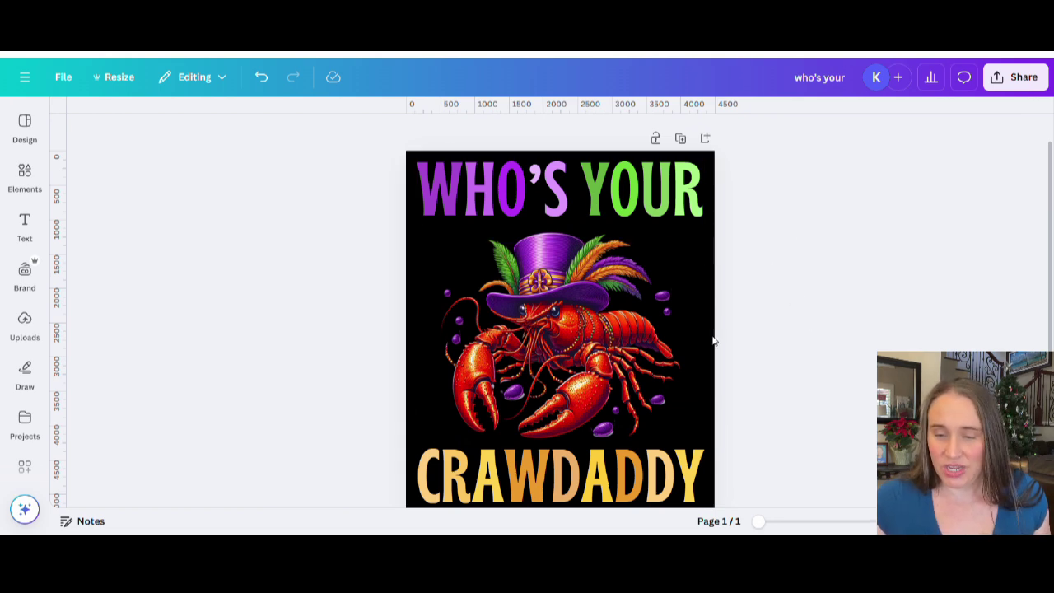
pyautogui.click(626, 368)
pyautogui.moveTo(695, 216); pyautogui.dragTo(732, 199)
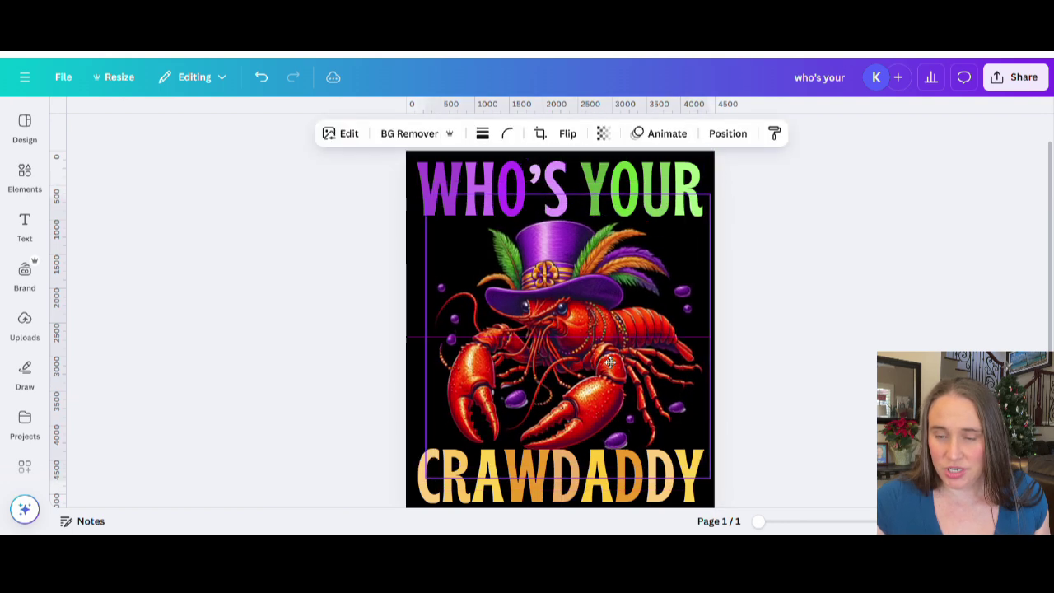
pyautogui.moveTo(608, 362); pyautogui.dragTo(606, 363)
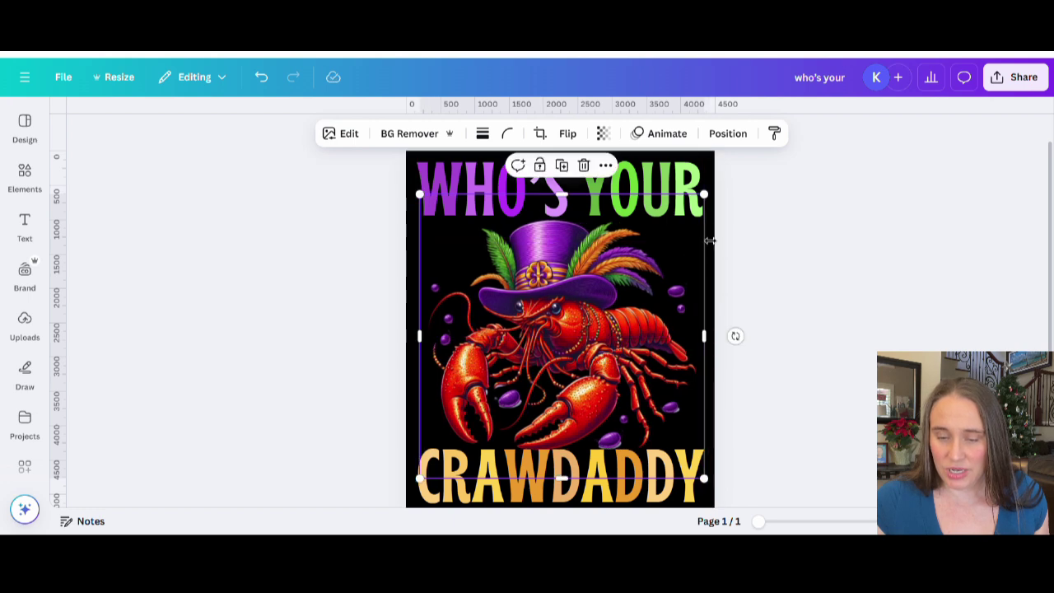
pyautogui.moveTo(714, 204); pyautogui.dragTo(717, 198)
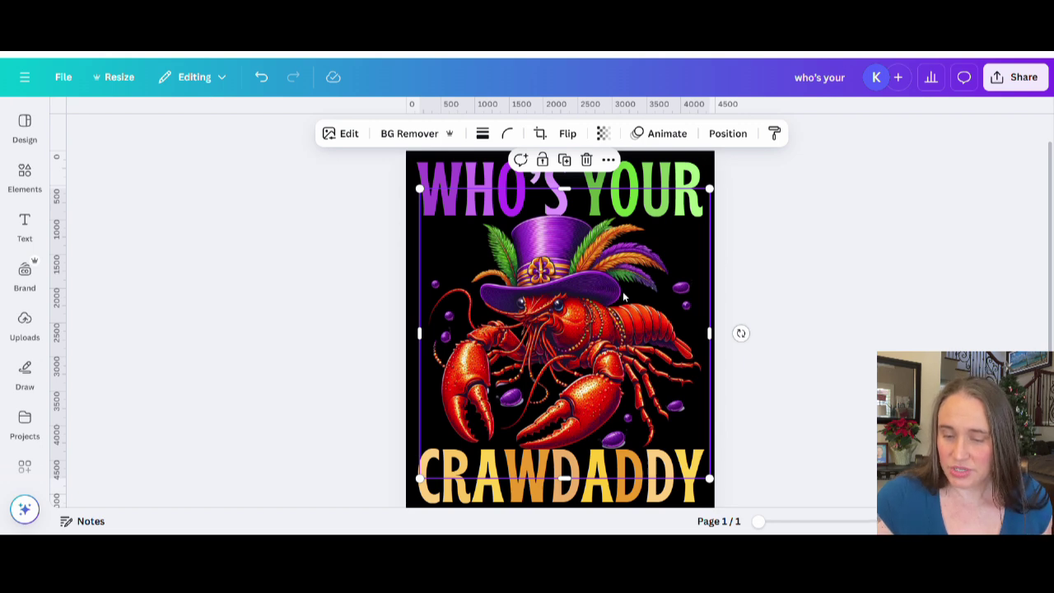
# Enlarge the crawfish image slightly more, keep it centered between the two text lines, and deselect it
pyautogui.click(814, 267)
pyautogui.click(602, 365)
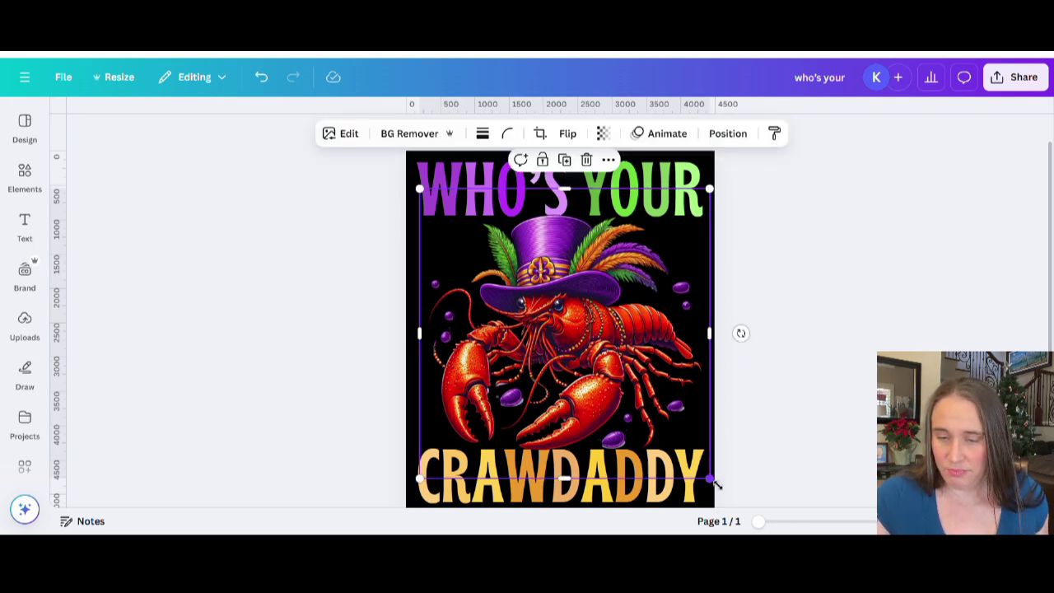
pyautogui.moveTo(713, 479); pyautogui.dragTo(713, 486)
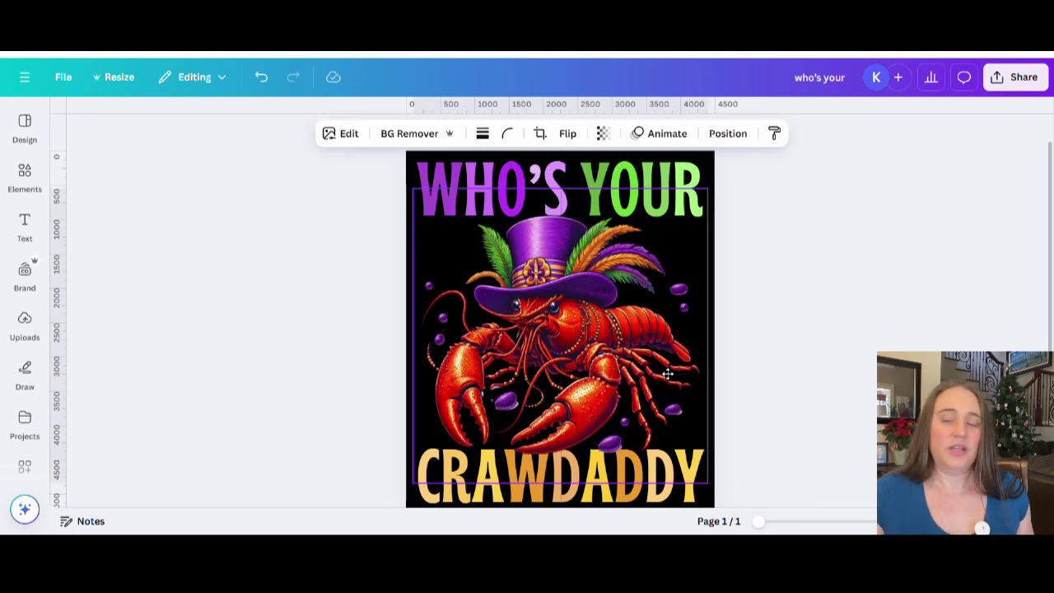
pyautogui.click(737, 335)
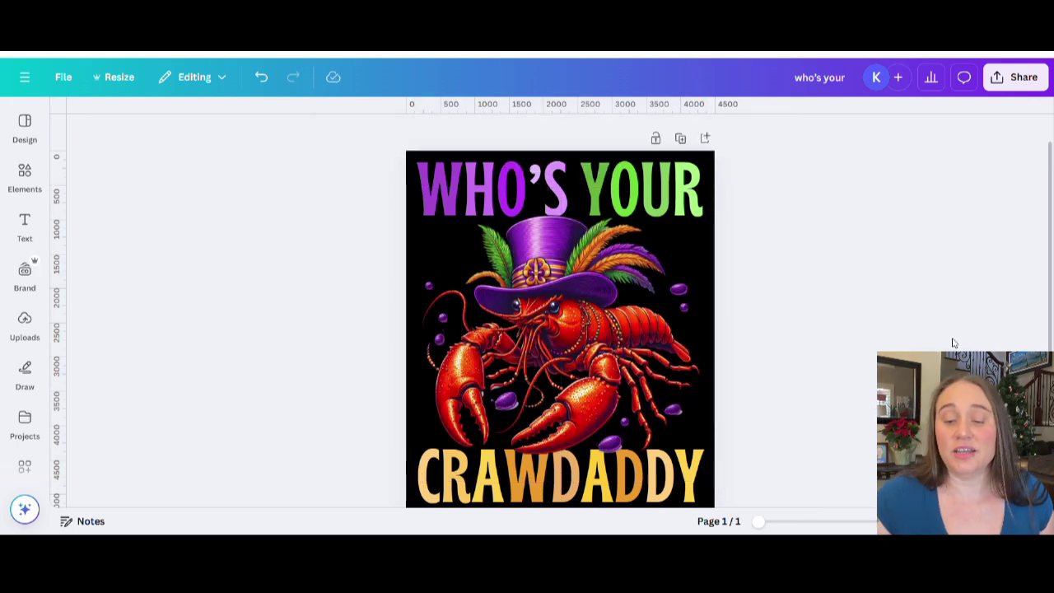
pyautogui.scroll(-2, 962, 280)
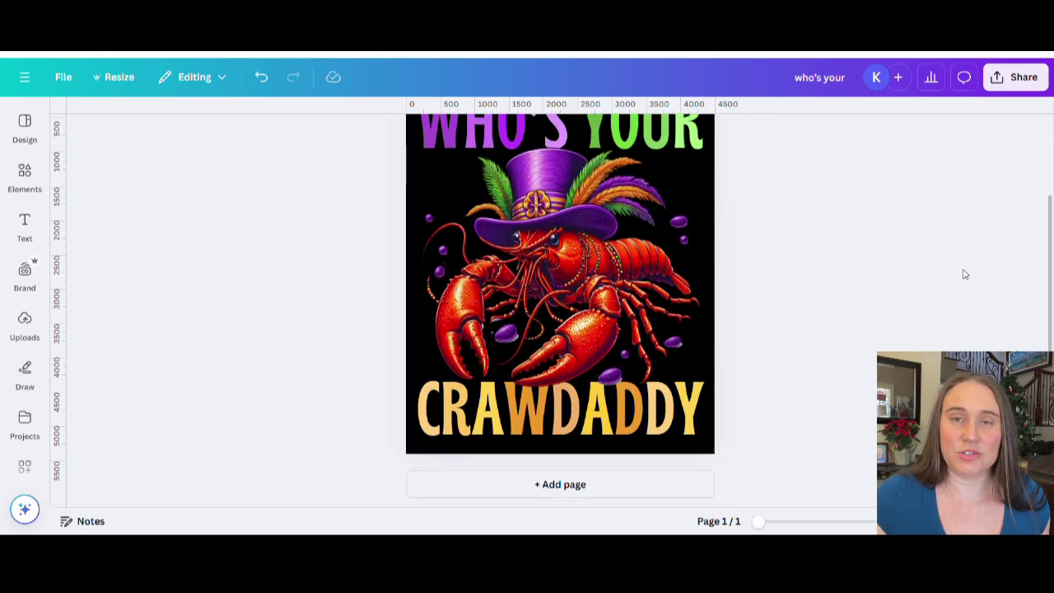
pyautogui.scroll(2, 966, 274)
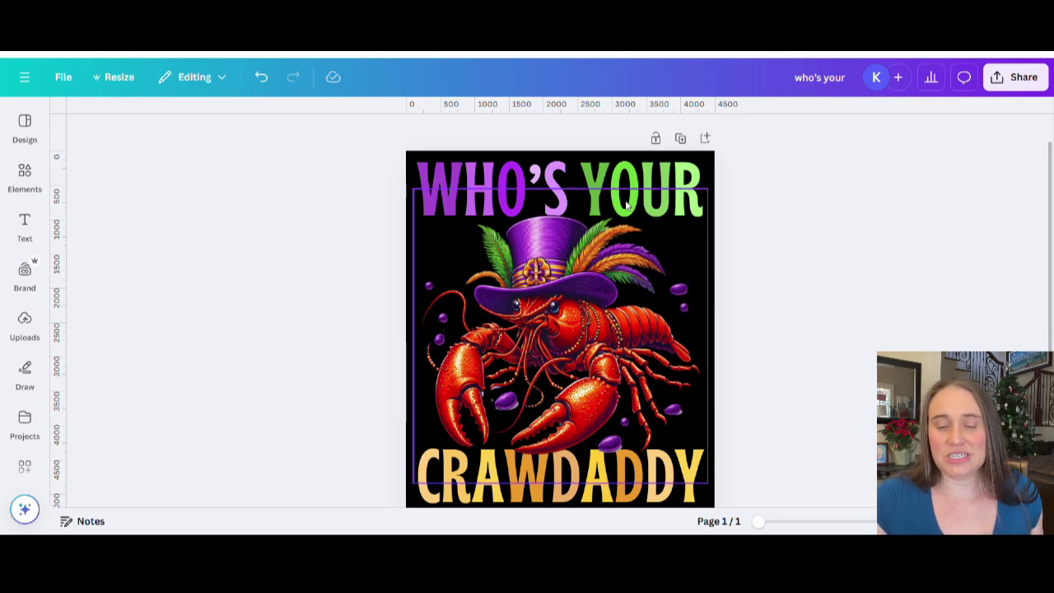
# Complete the design's title so that it reads "who's your crawdaddy"
pyautogui.scroll(-2, 871, 238)
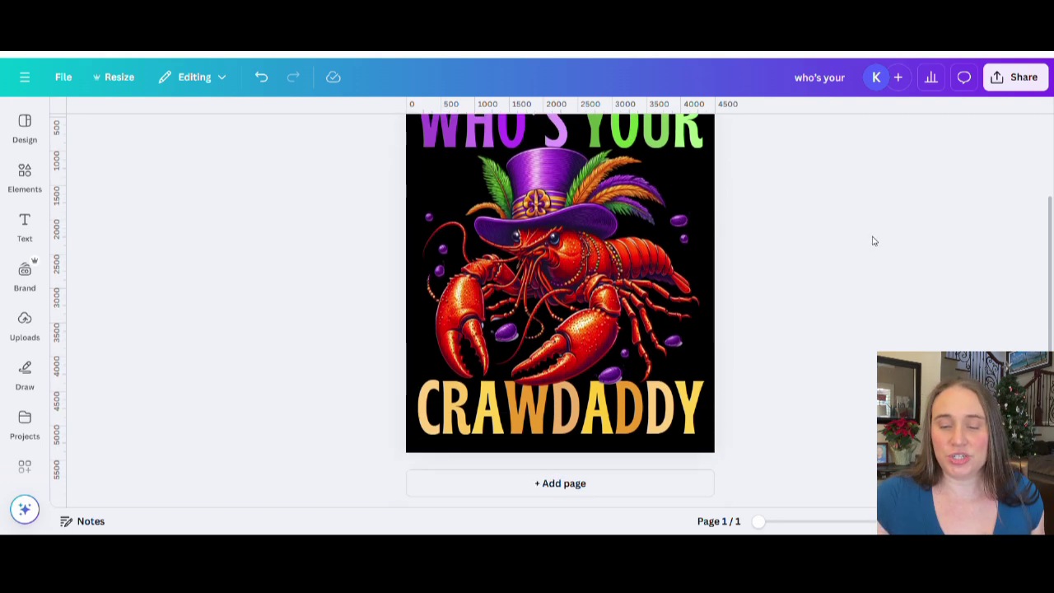
pyautogui.scroll(2, 865, 243)
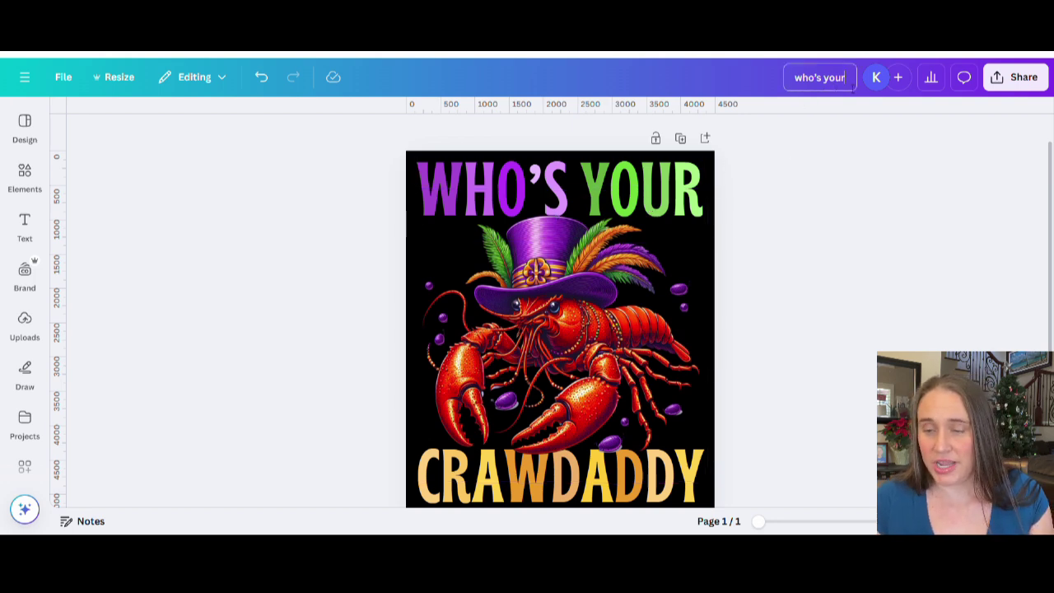
pyautogui.write('craw')
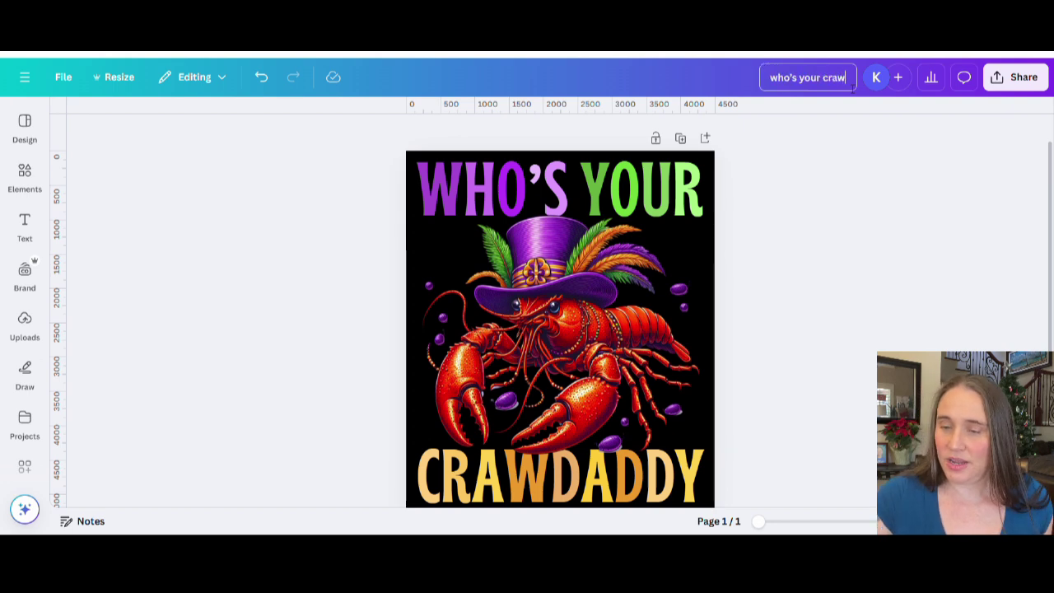
pyautogui.write('daddy')
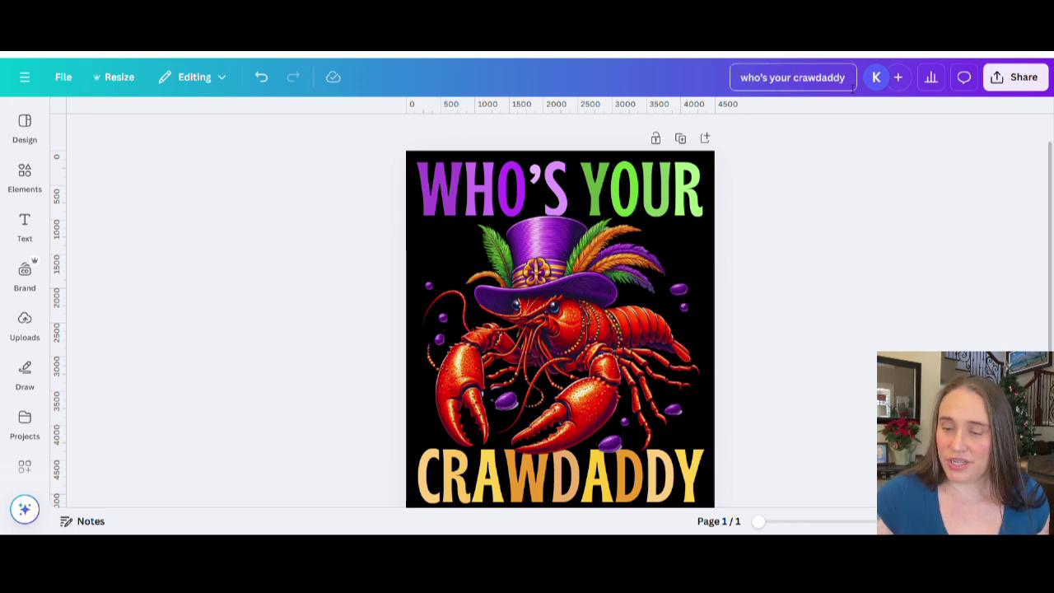
pyautogui.press('Return')
# Download the design as a PNG at size 1 (4,500 × 5,400 px) with a transparent background
pyautogui.click(1013, 81)
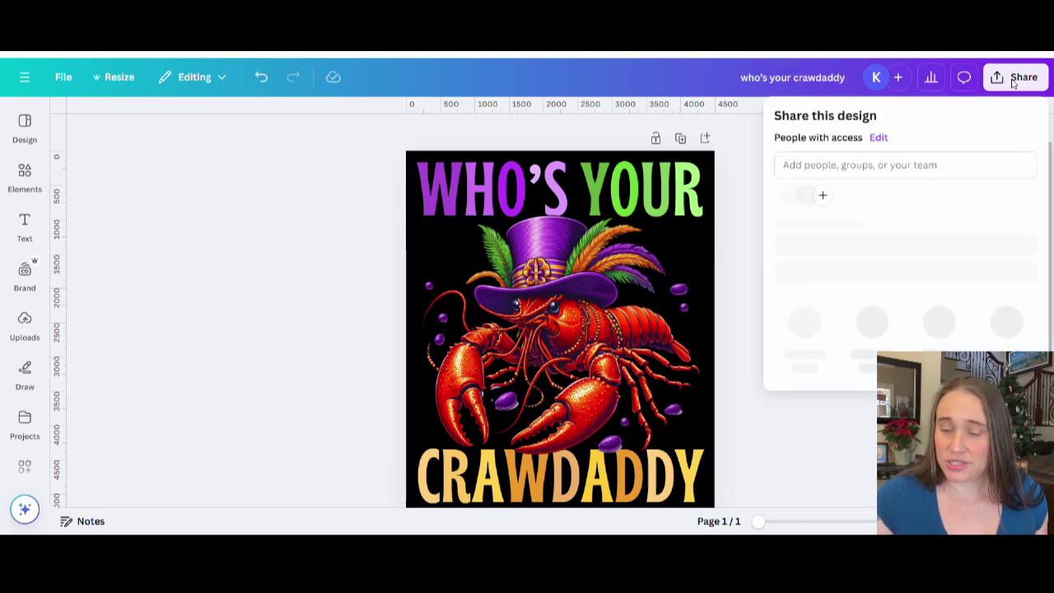
pyautogui.click(804, 346)
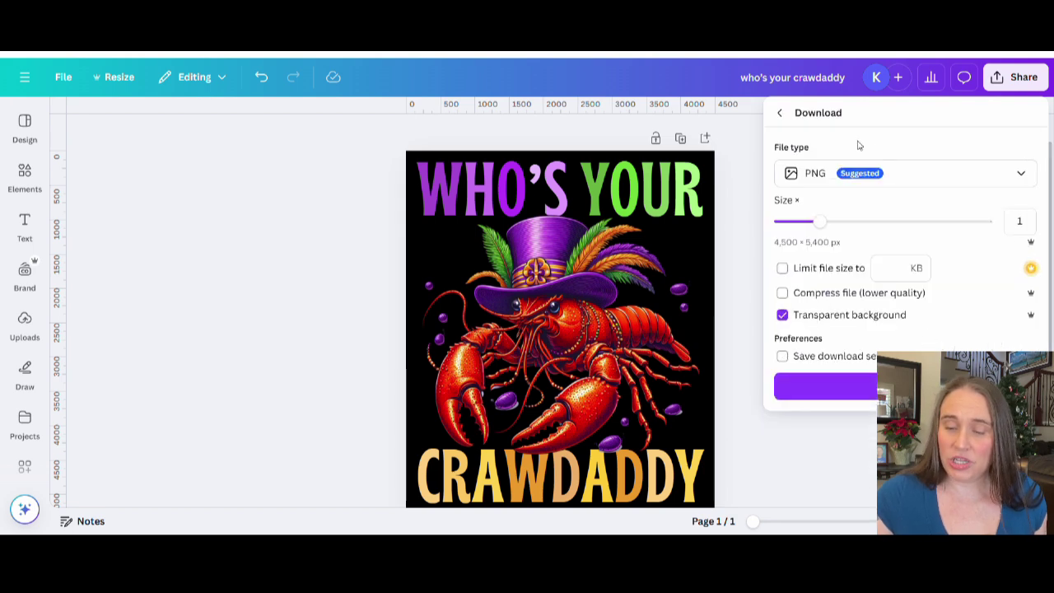
pyautogui.click(823, 386)
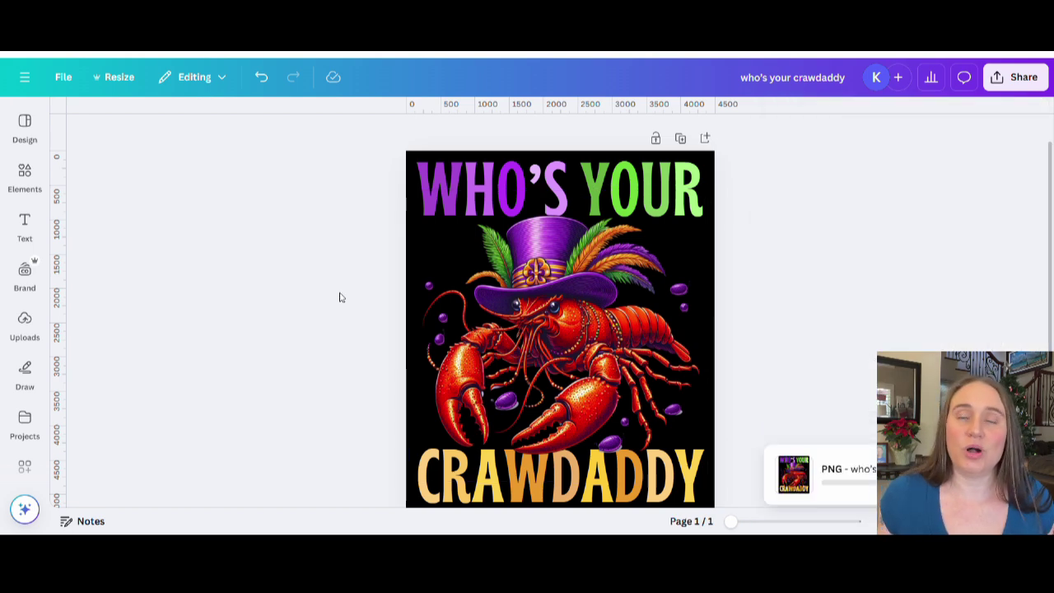